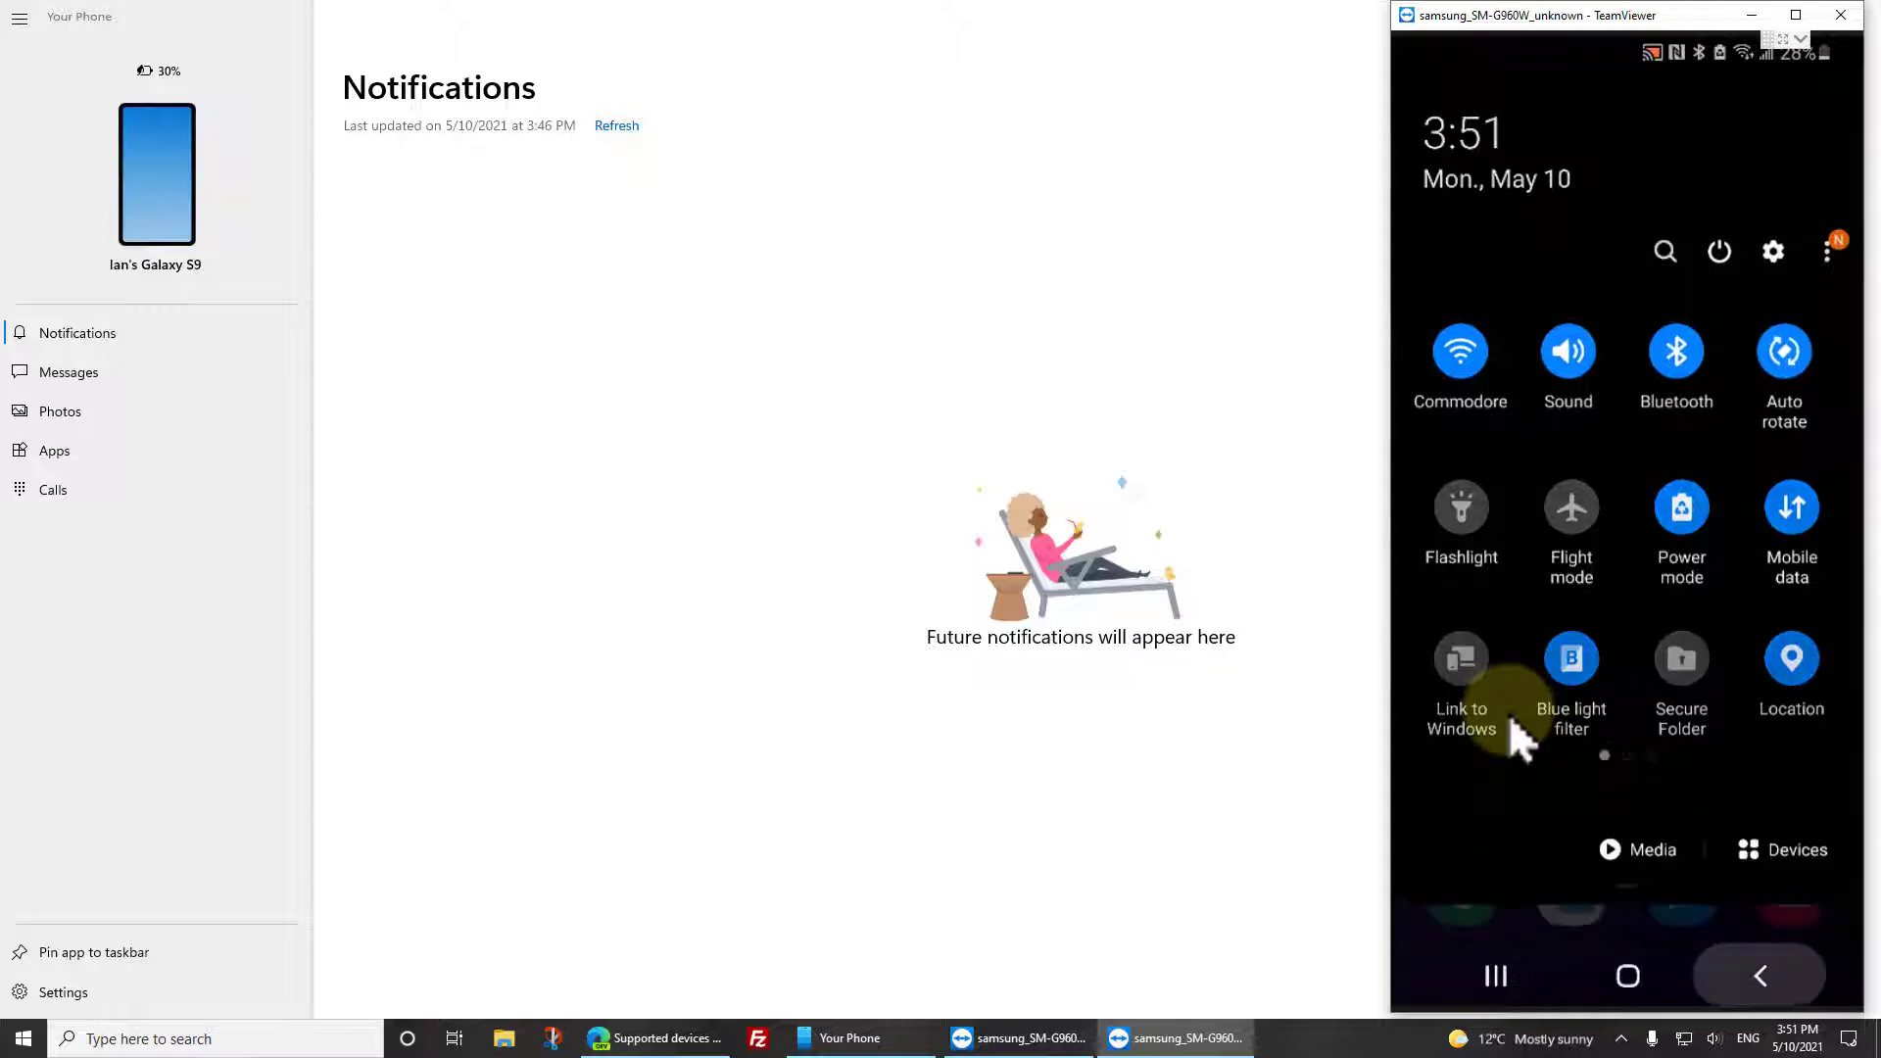
- Scroll through the mirrored phone's Settings list to locate Accounts and backup
scroll(1510, 713, "down", 3)
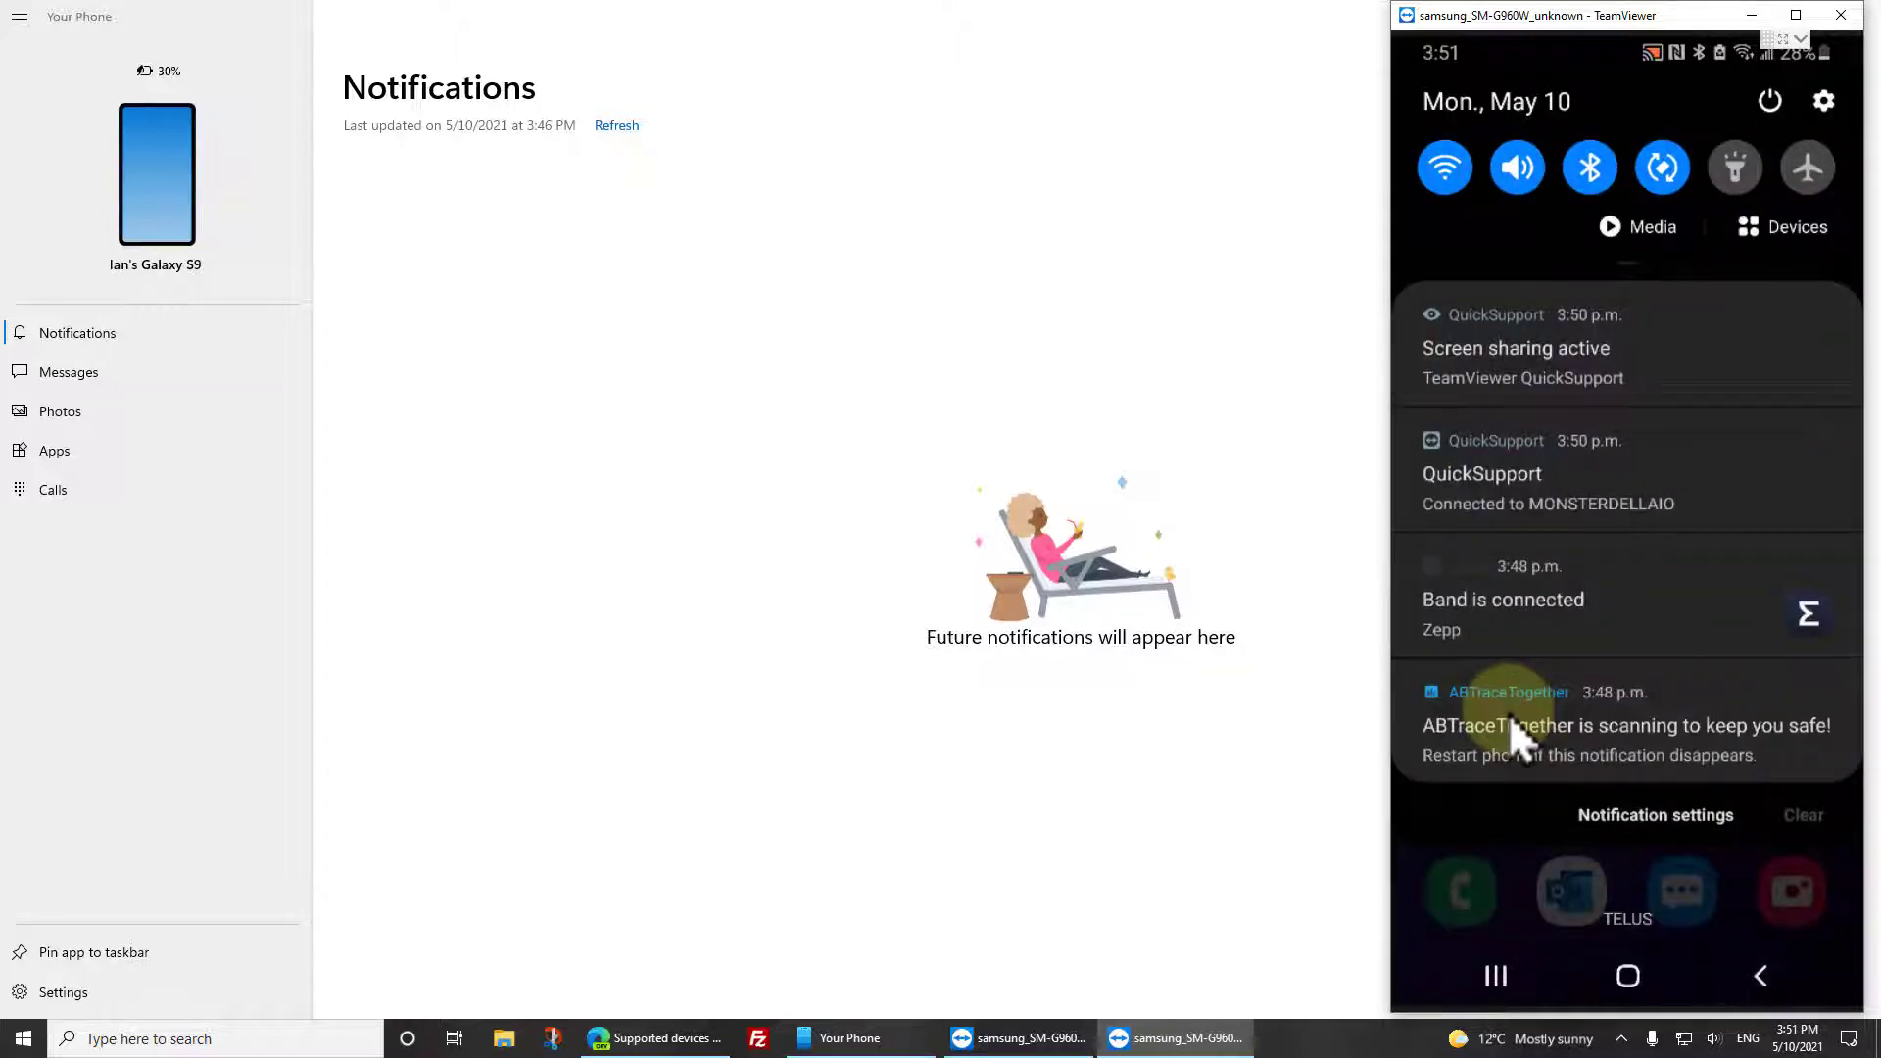
scroll(1508, 713, "down", 3)
scroll(1508, 713, "up", 3)
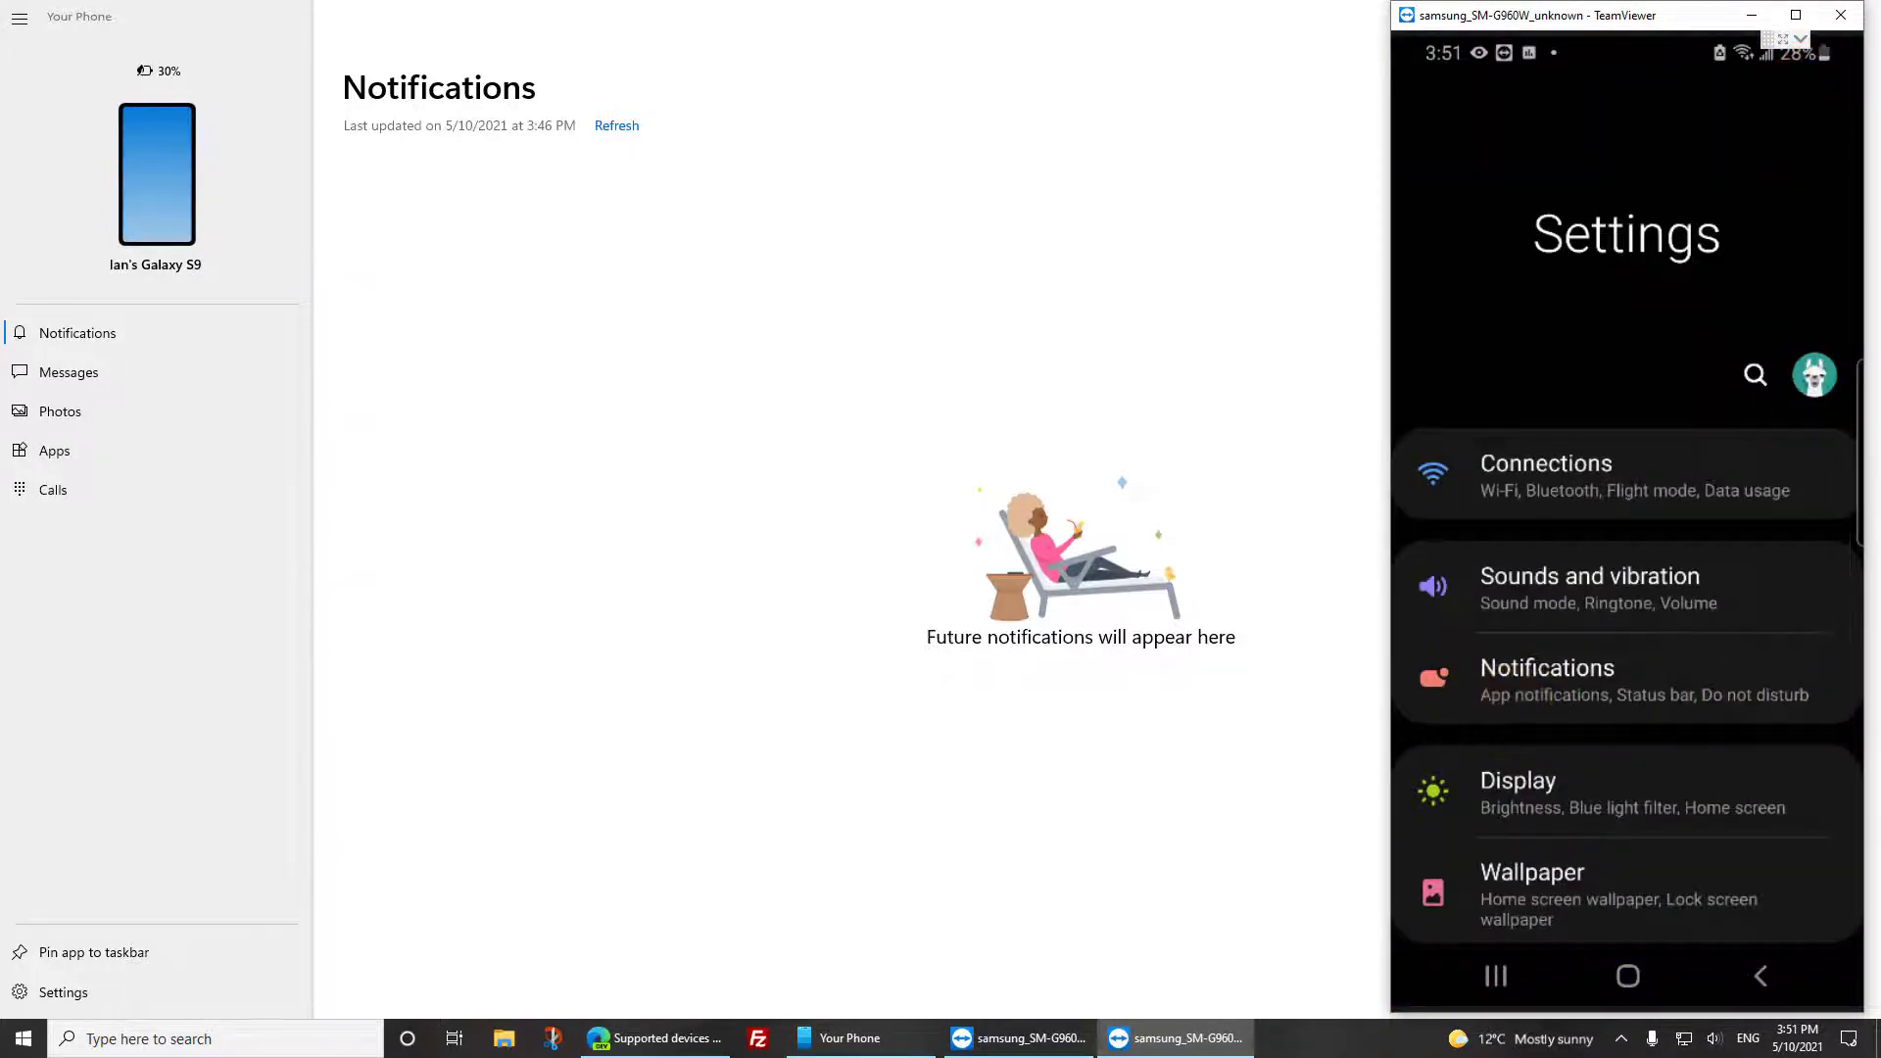
scroll(1596, 722, "down", 5)
scroll(1626, 549, "up", 3)
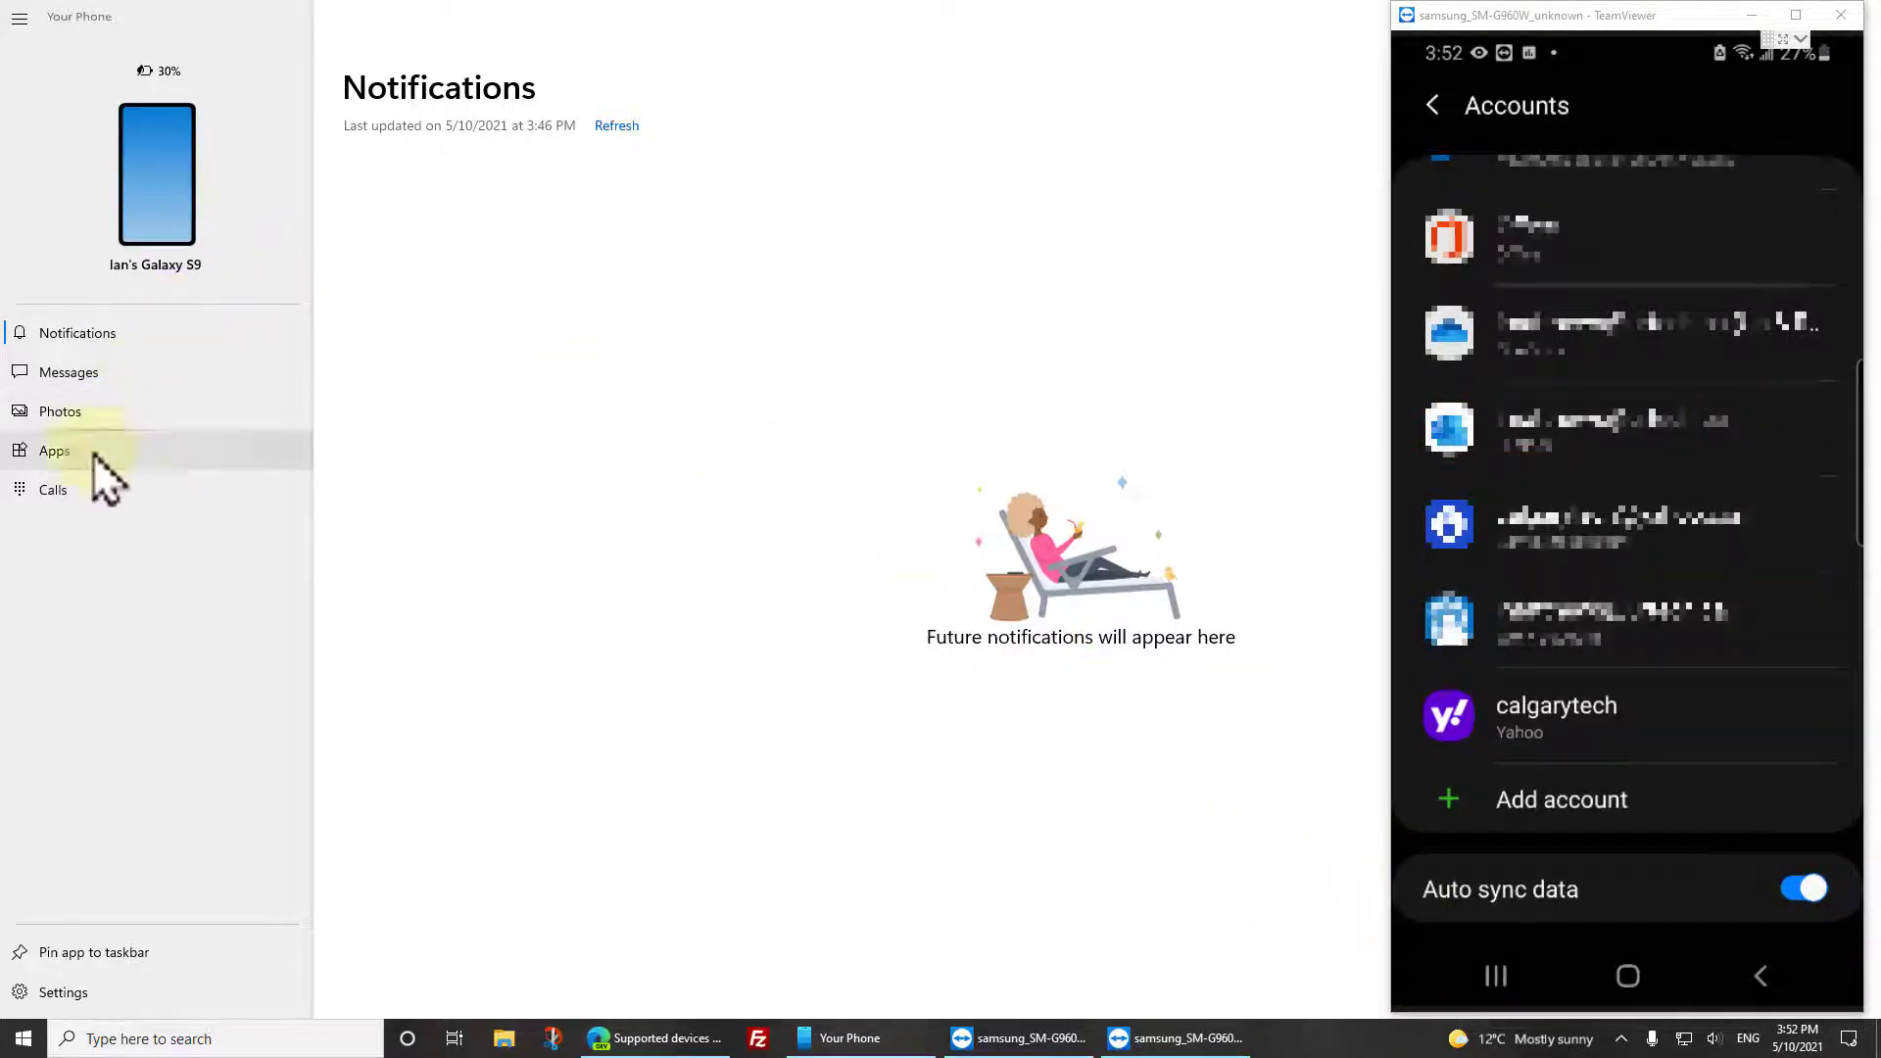
- Bring the Your Phone app window to the front
left_click(455, 737)
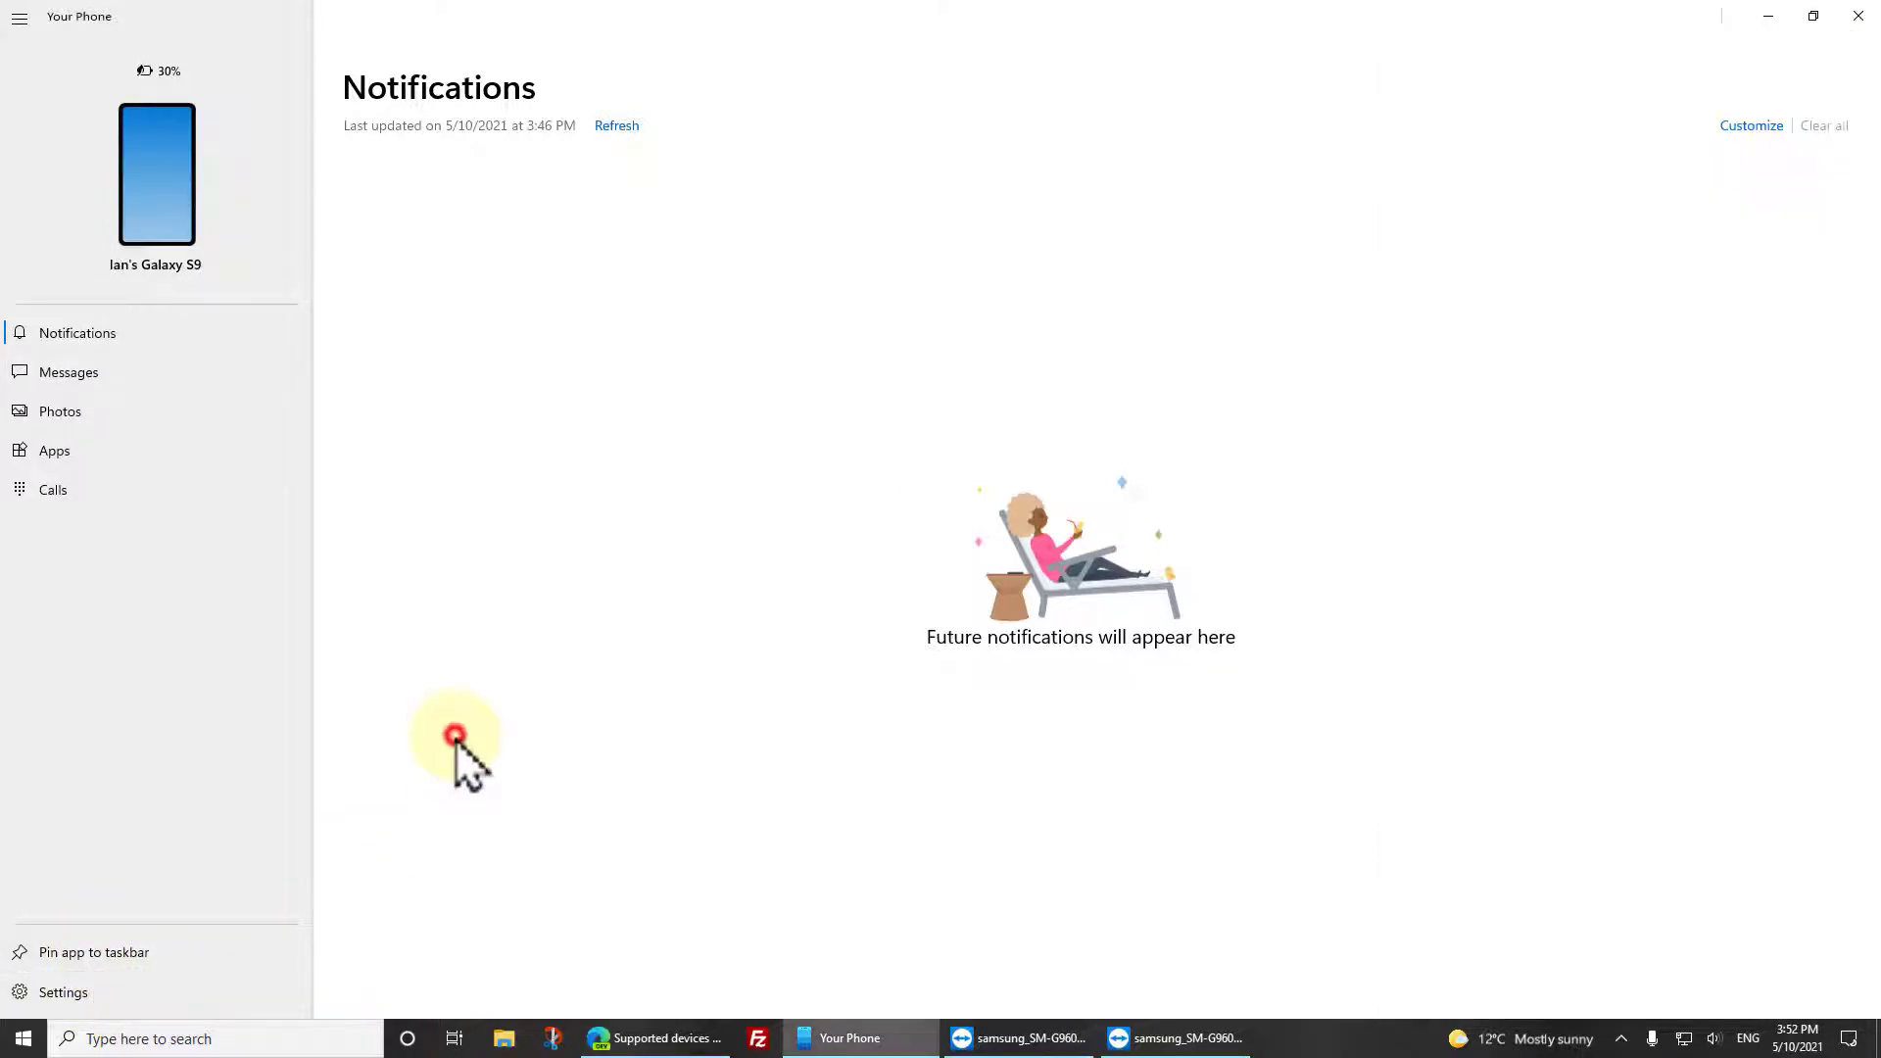
left_click(23, 1038)
type("your po")
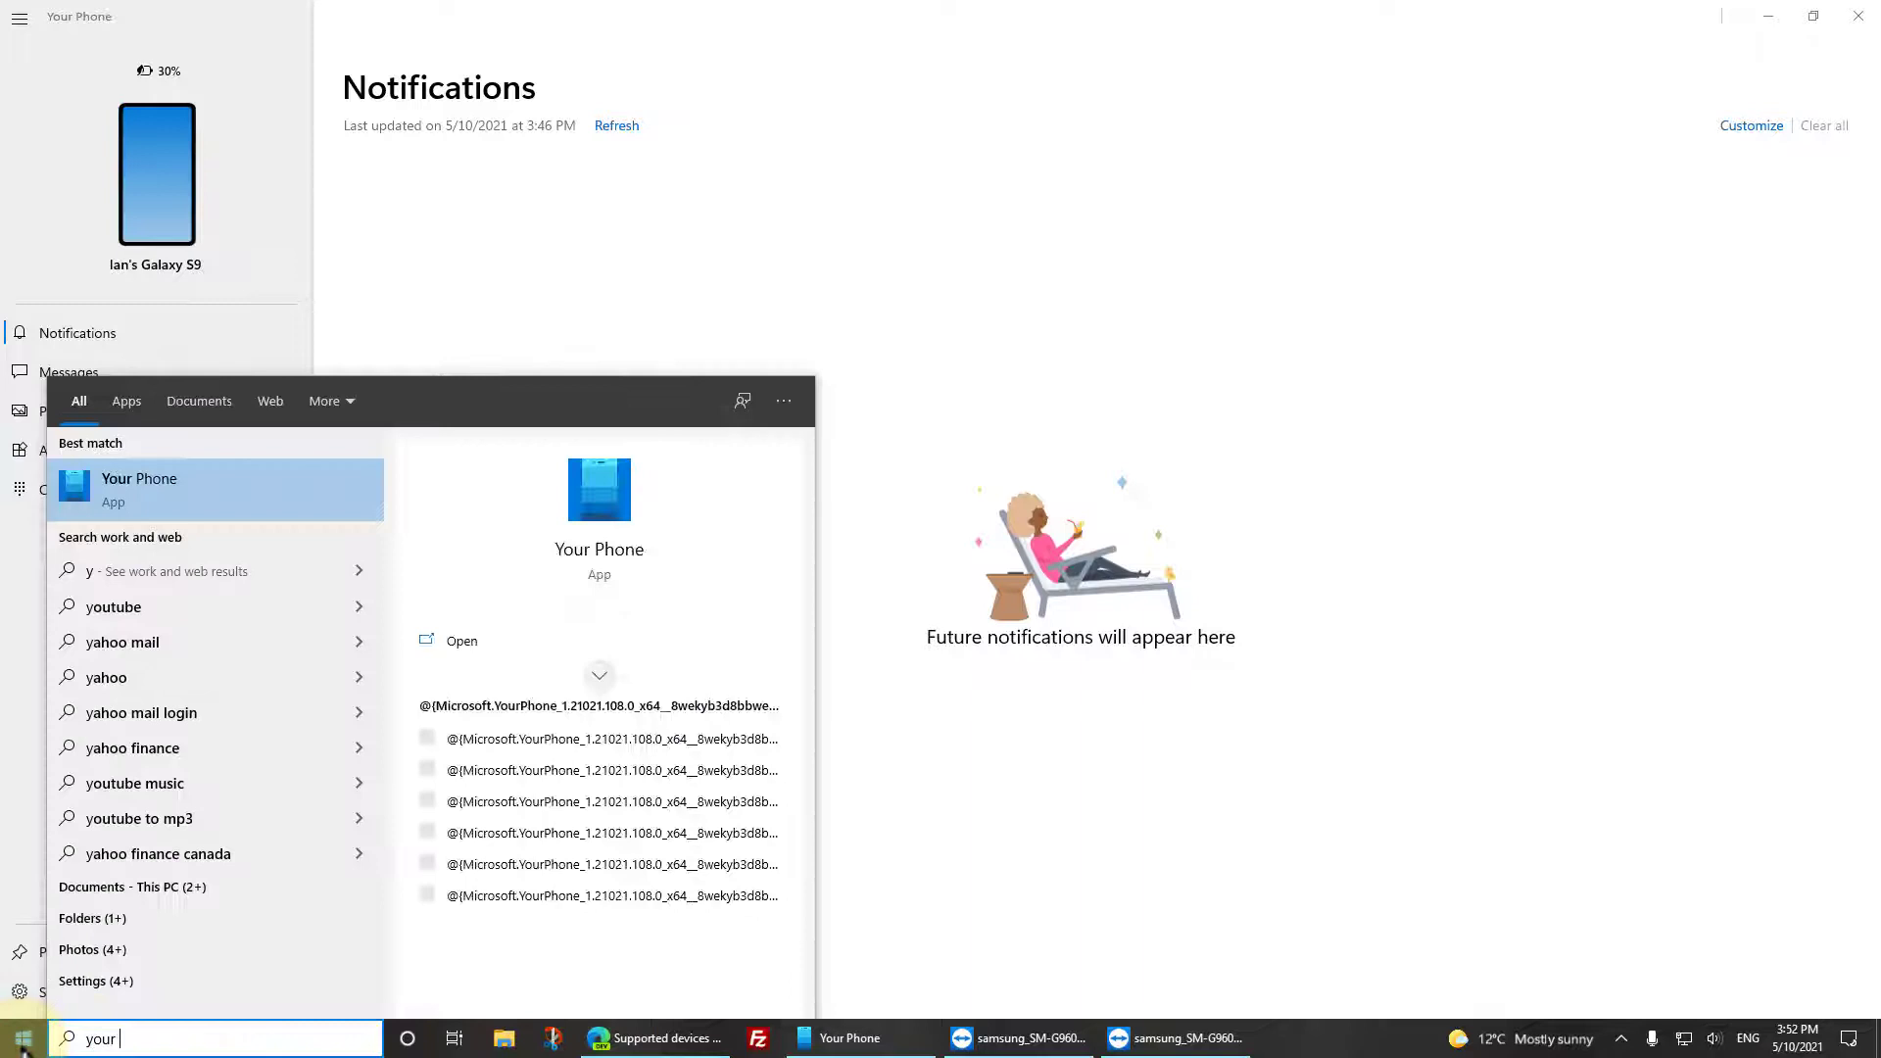
left_click(1050, 186)
- Remove the Galaxy S9 from My Devices, acknowledging that the app will reset
left_click(68, 992)
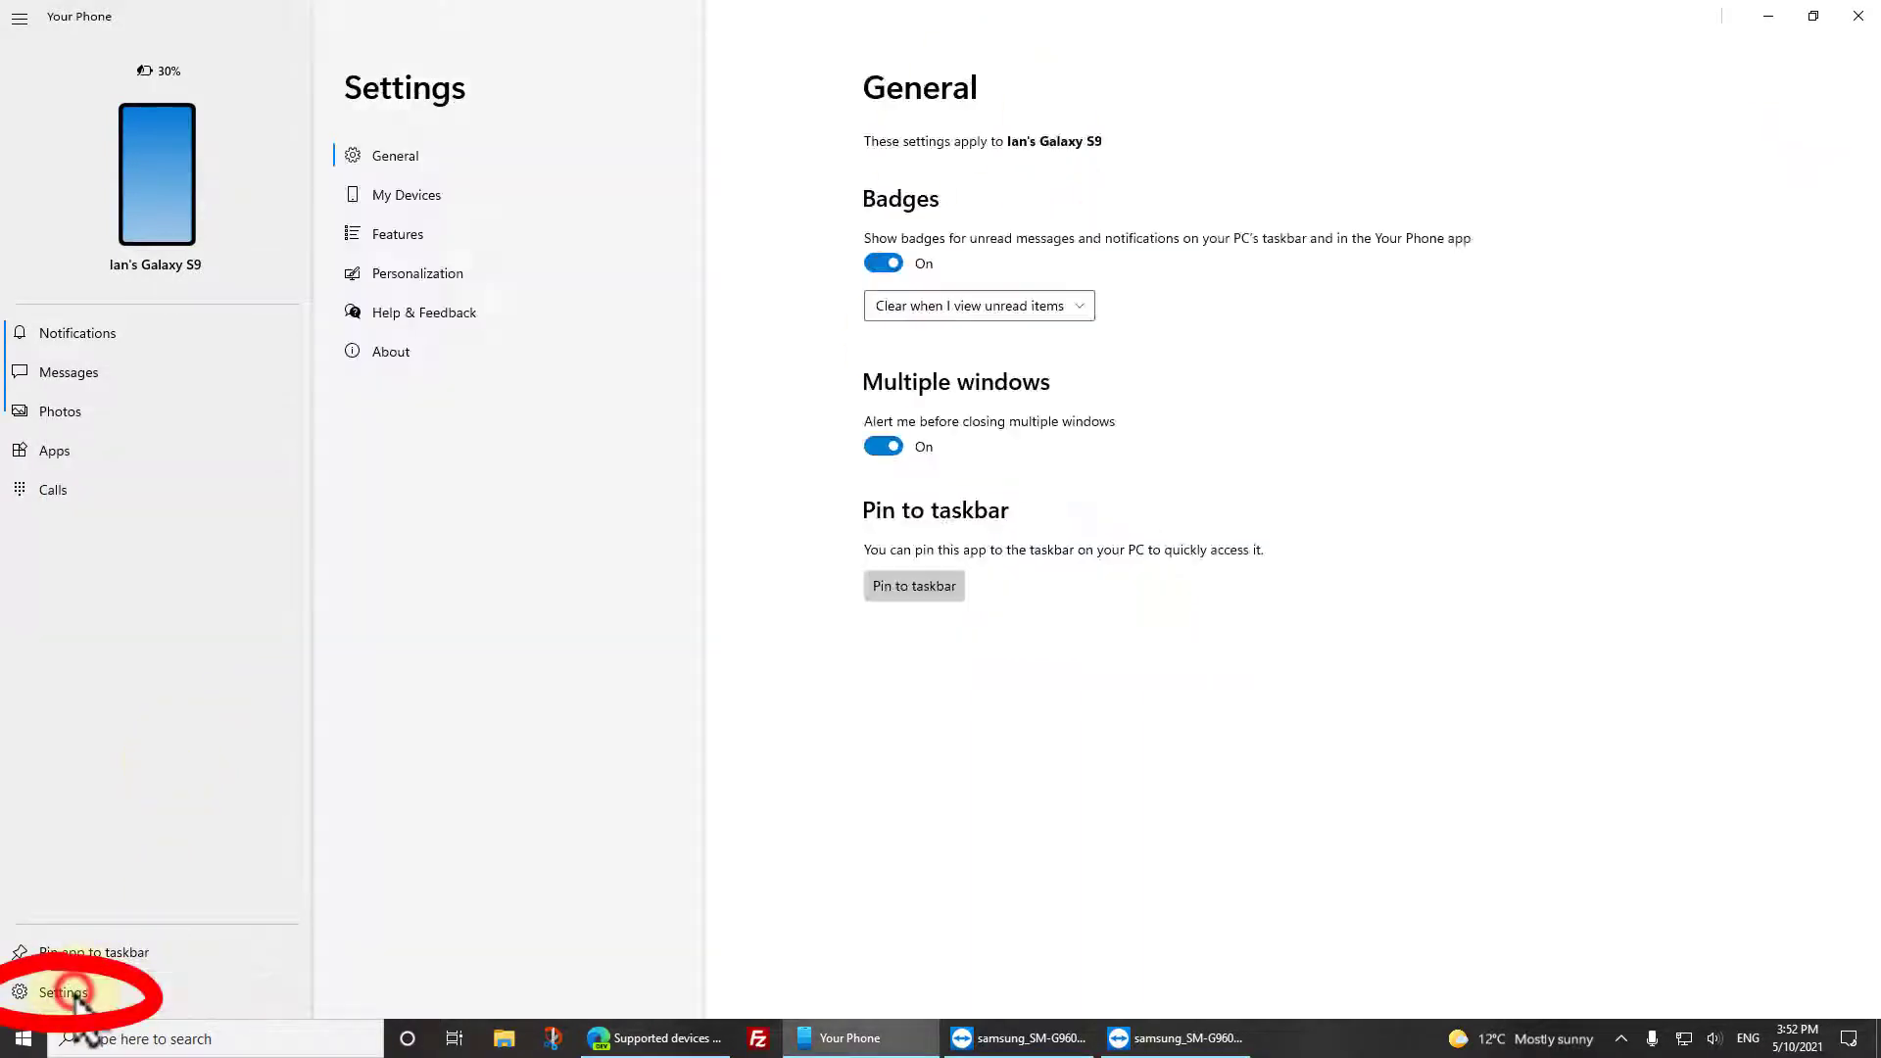
left_click(406, 195)
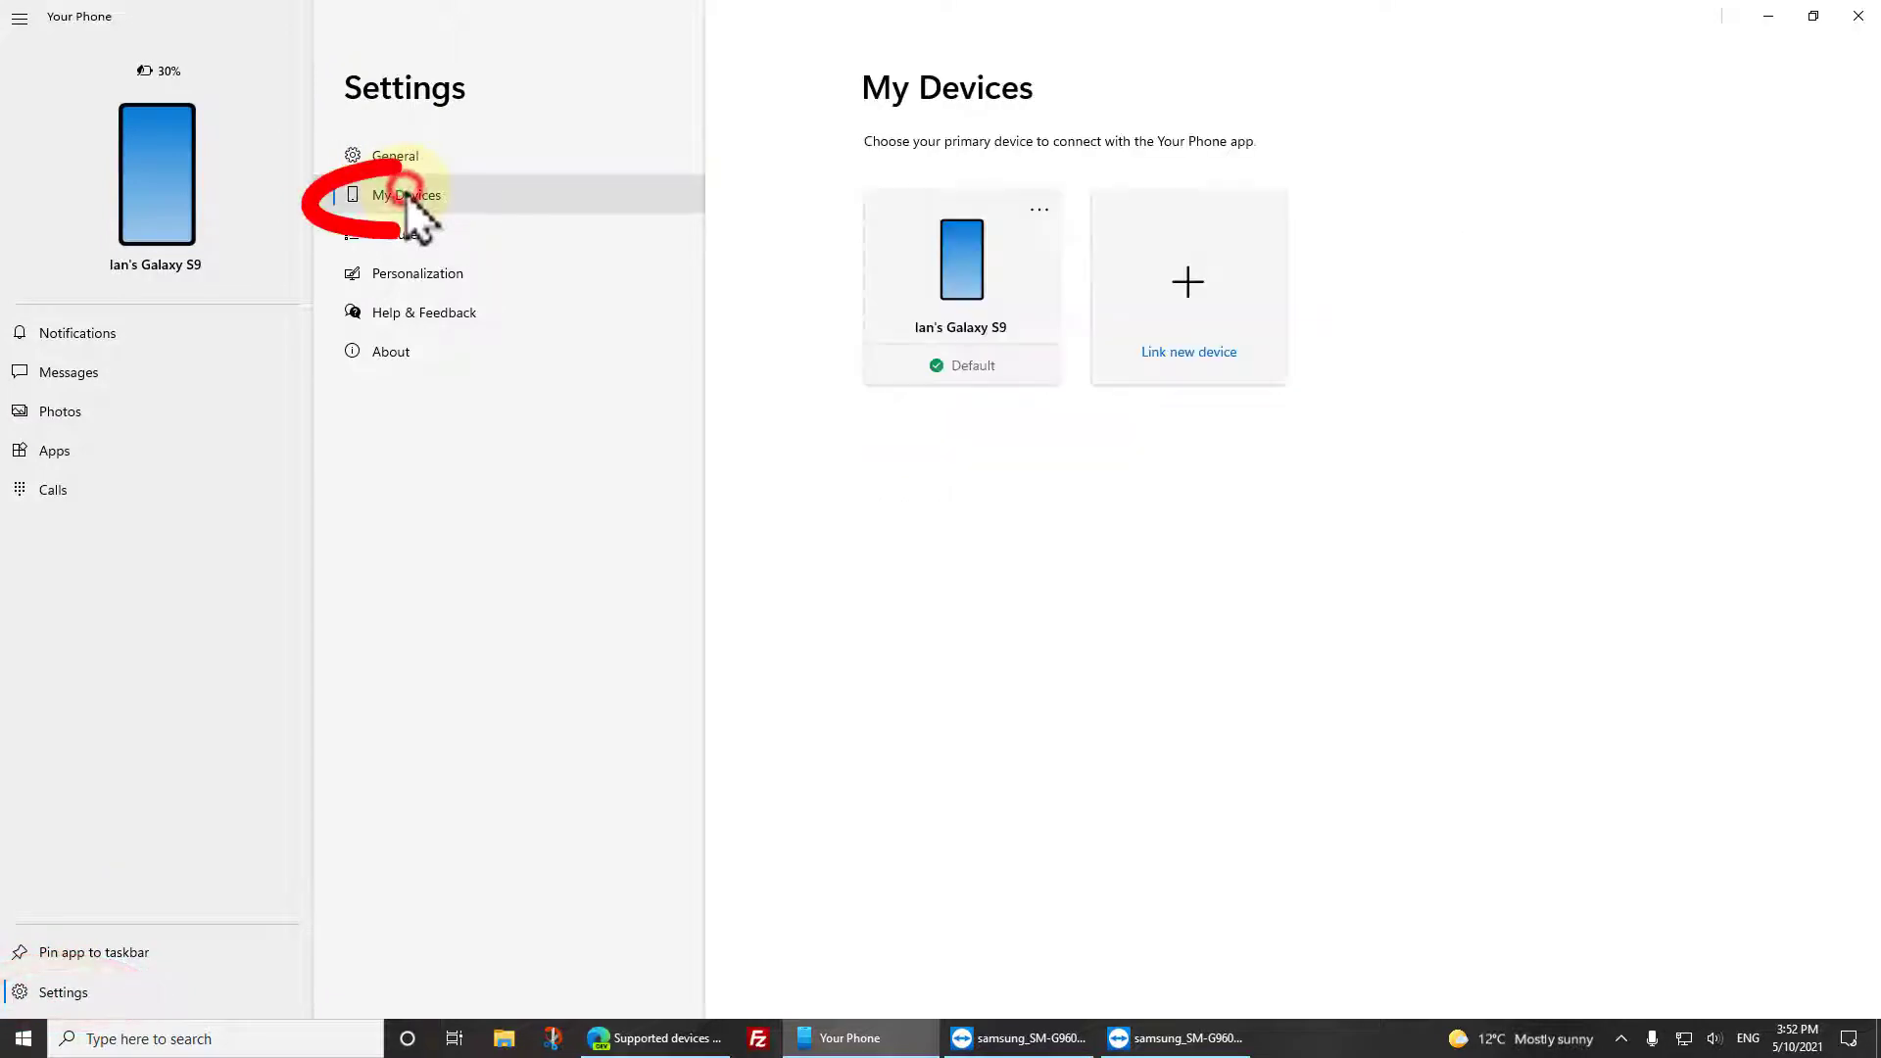
left_click(1040, 212)
left_click(1019, 252)
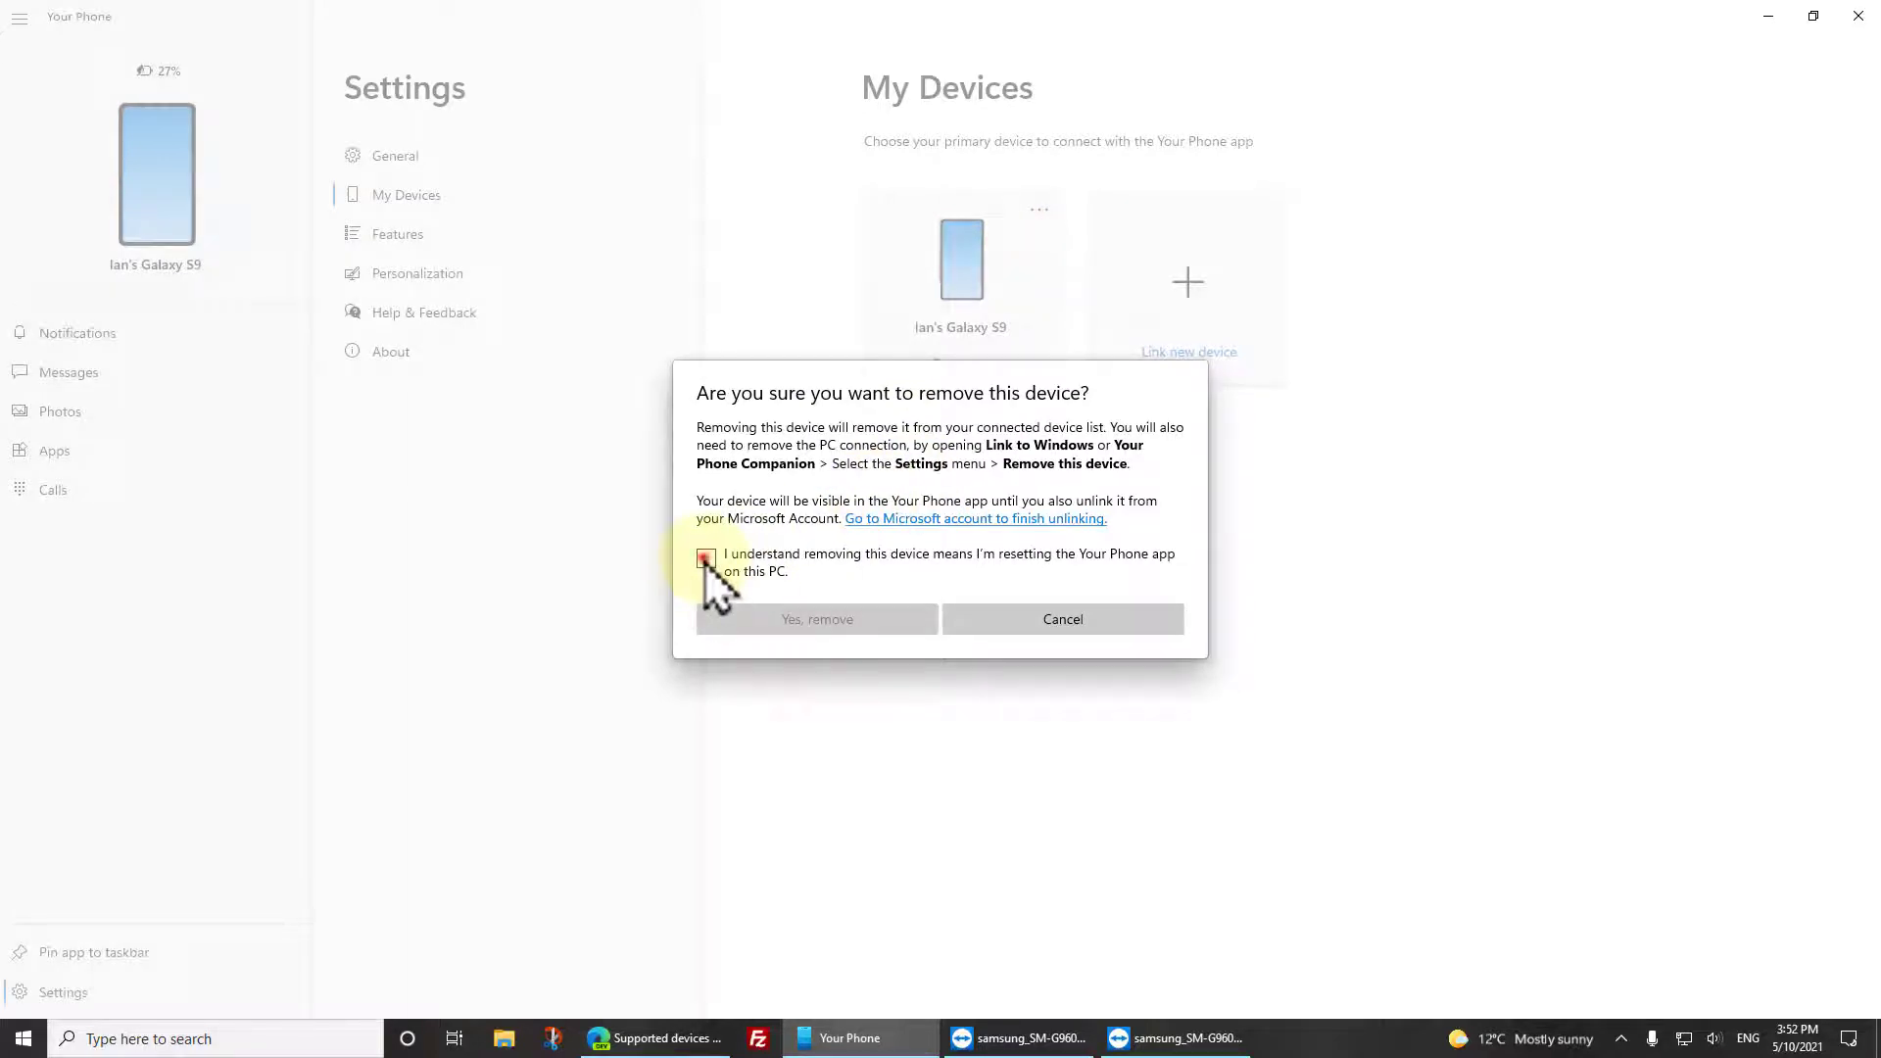
left_click(705, 558)
left_click(820, 623)
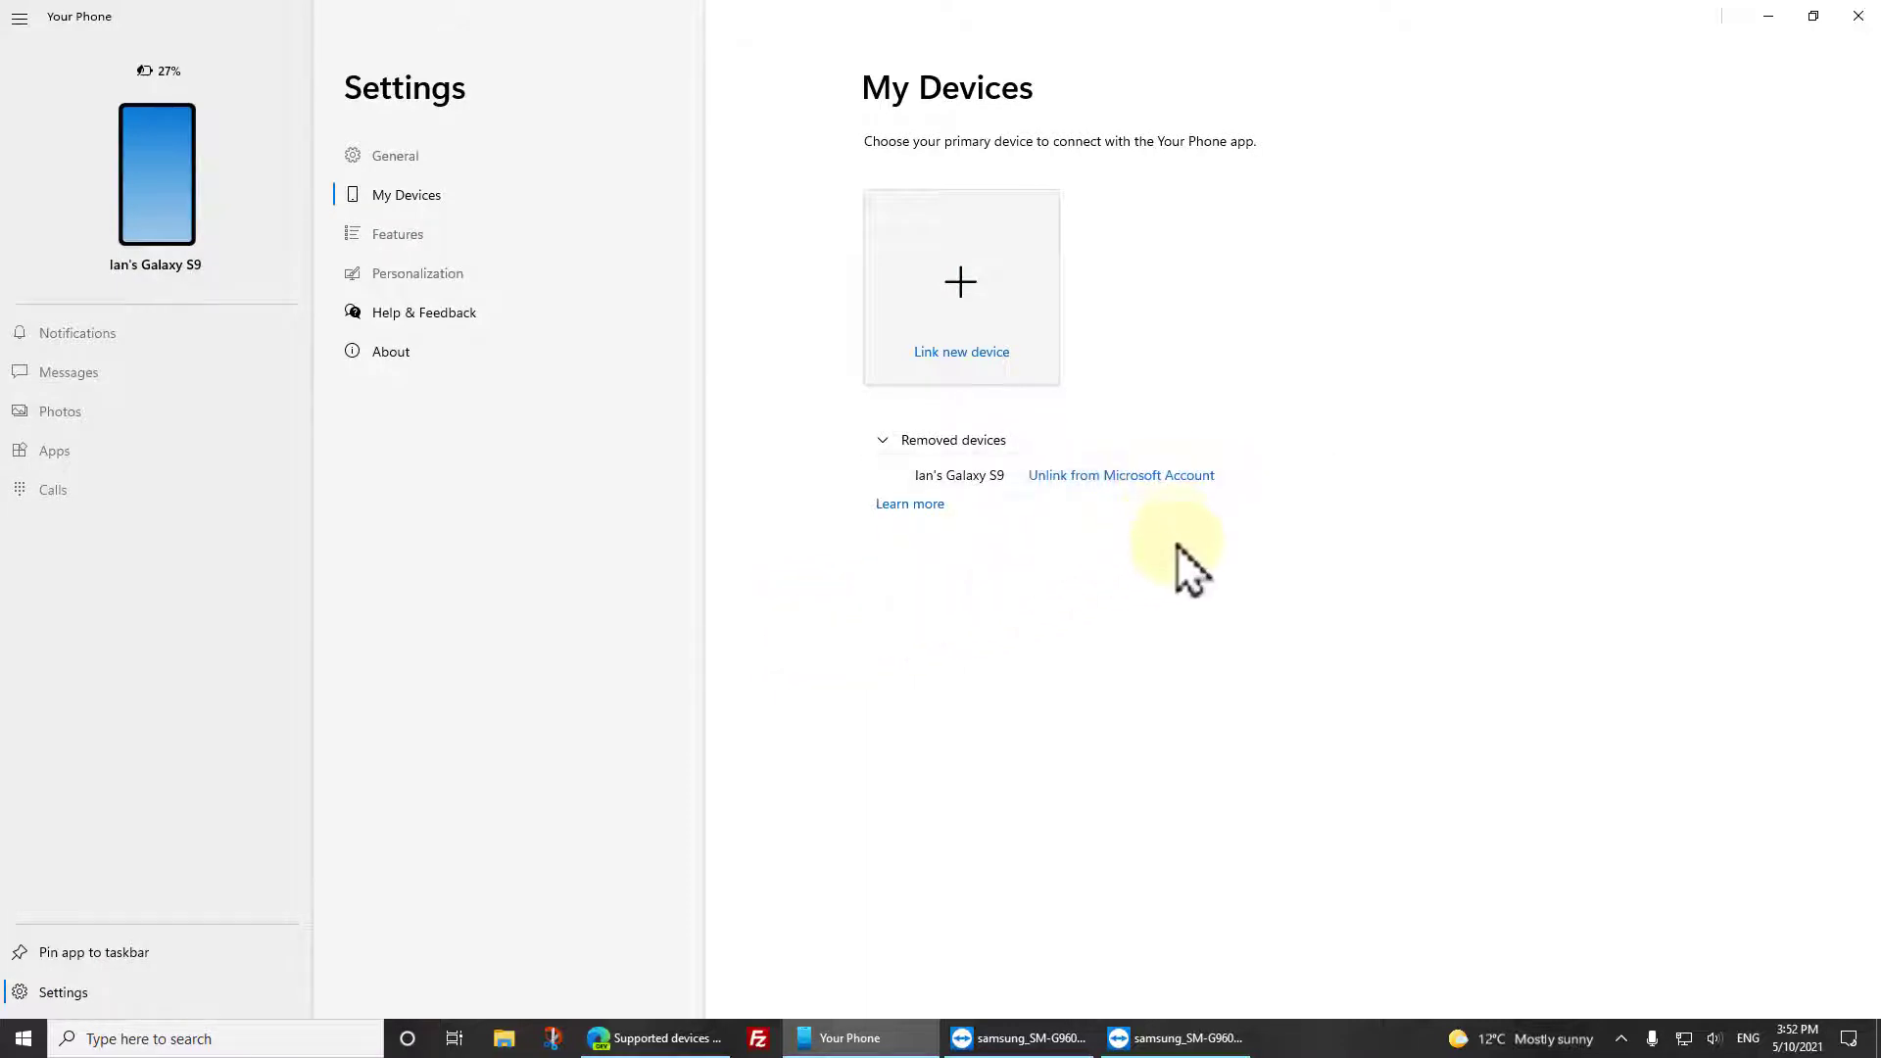
- Unlink the Galaxy S9 from the Microsoft account after the Windows Security identity check
left_click(1133, 478)
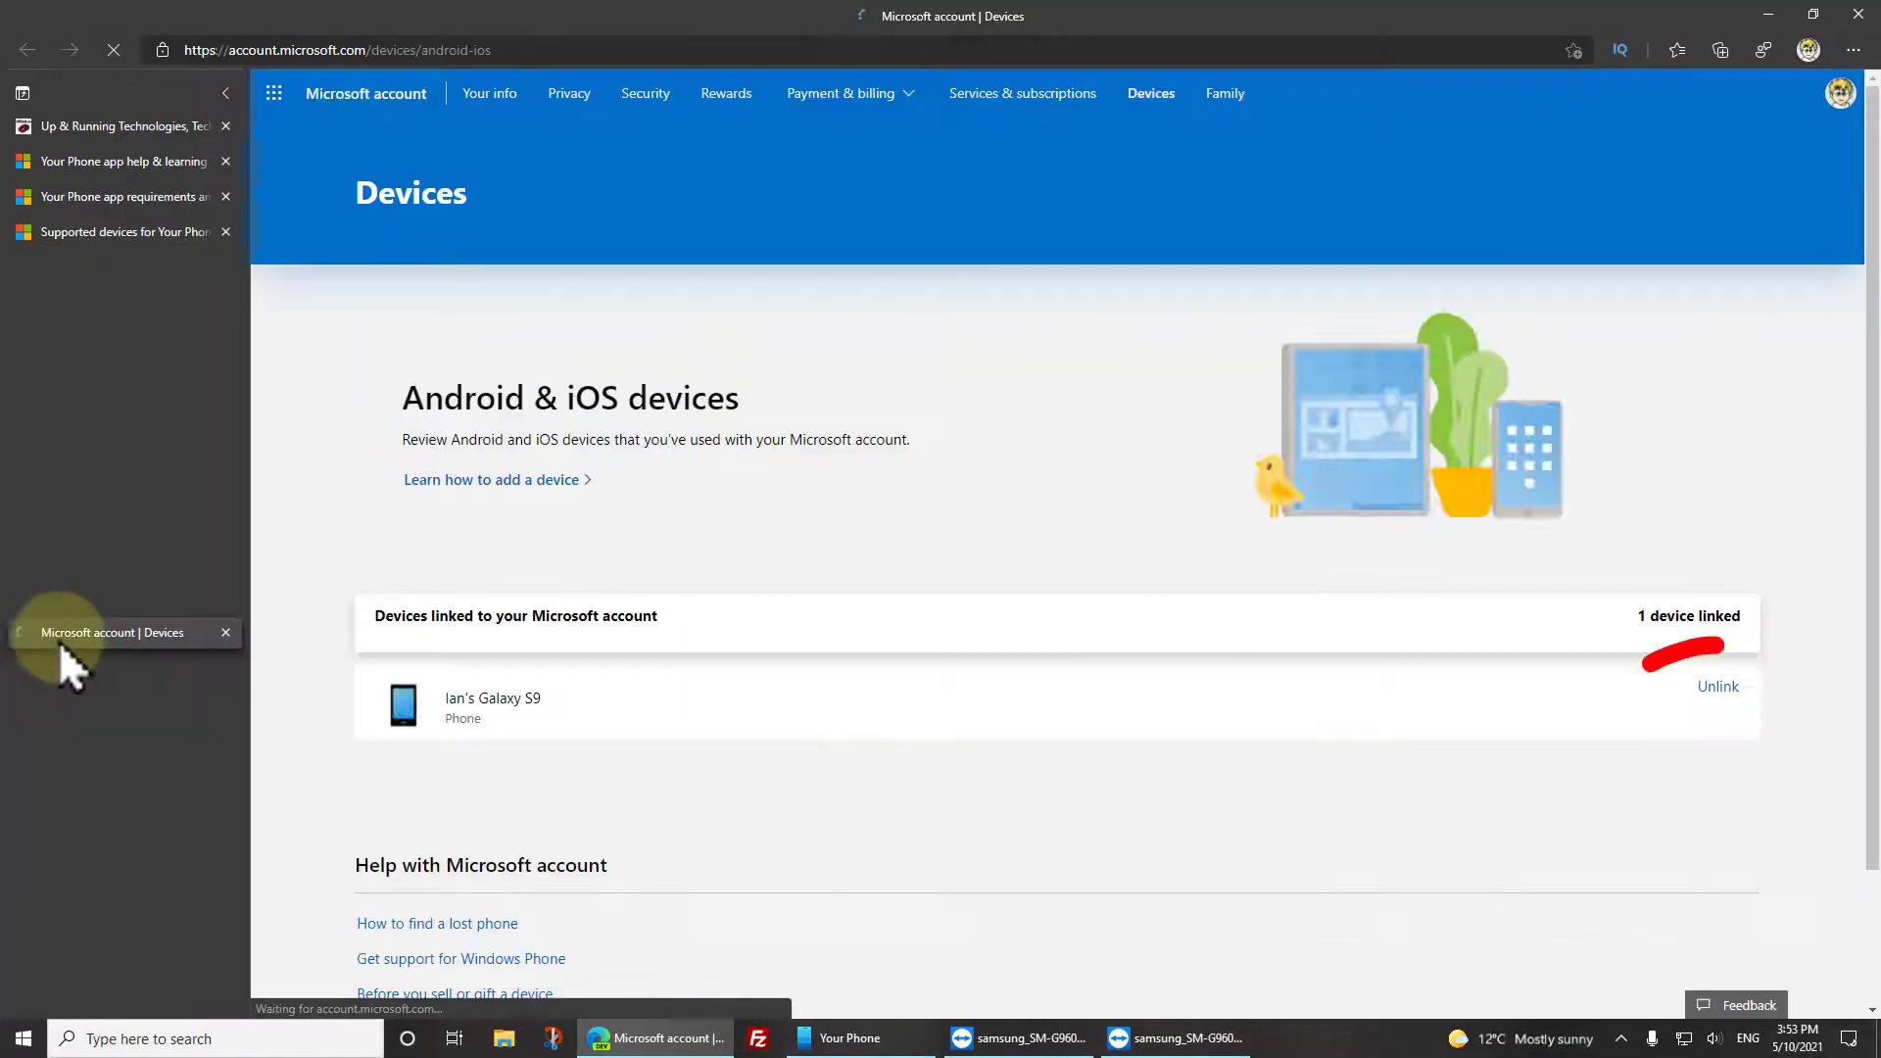
left_click(1726, 686)
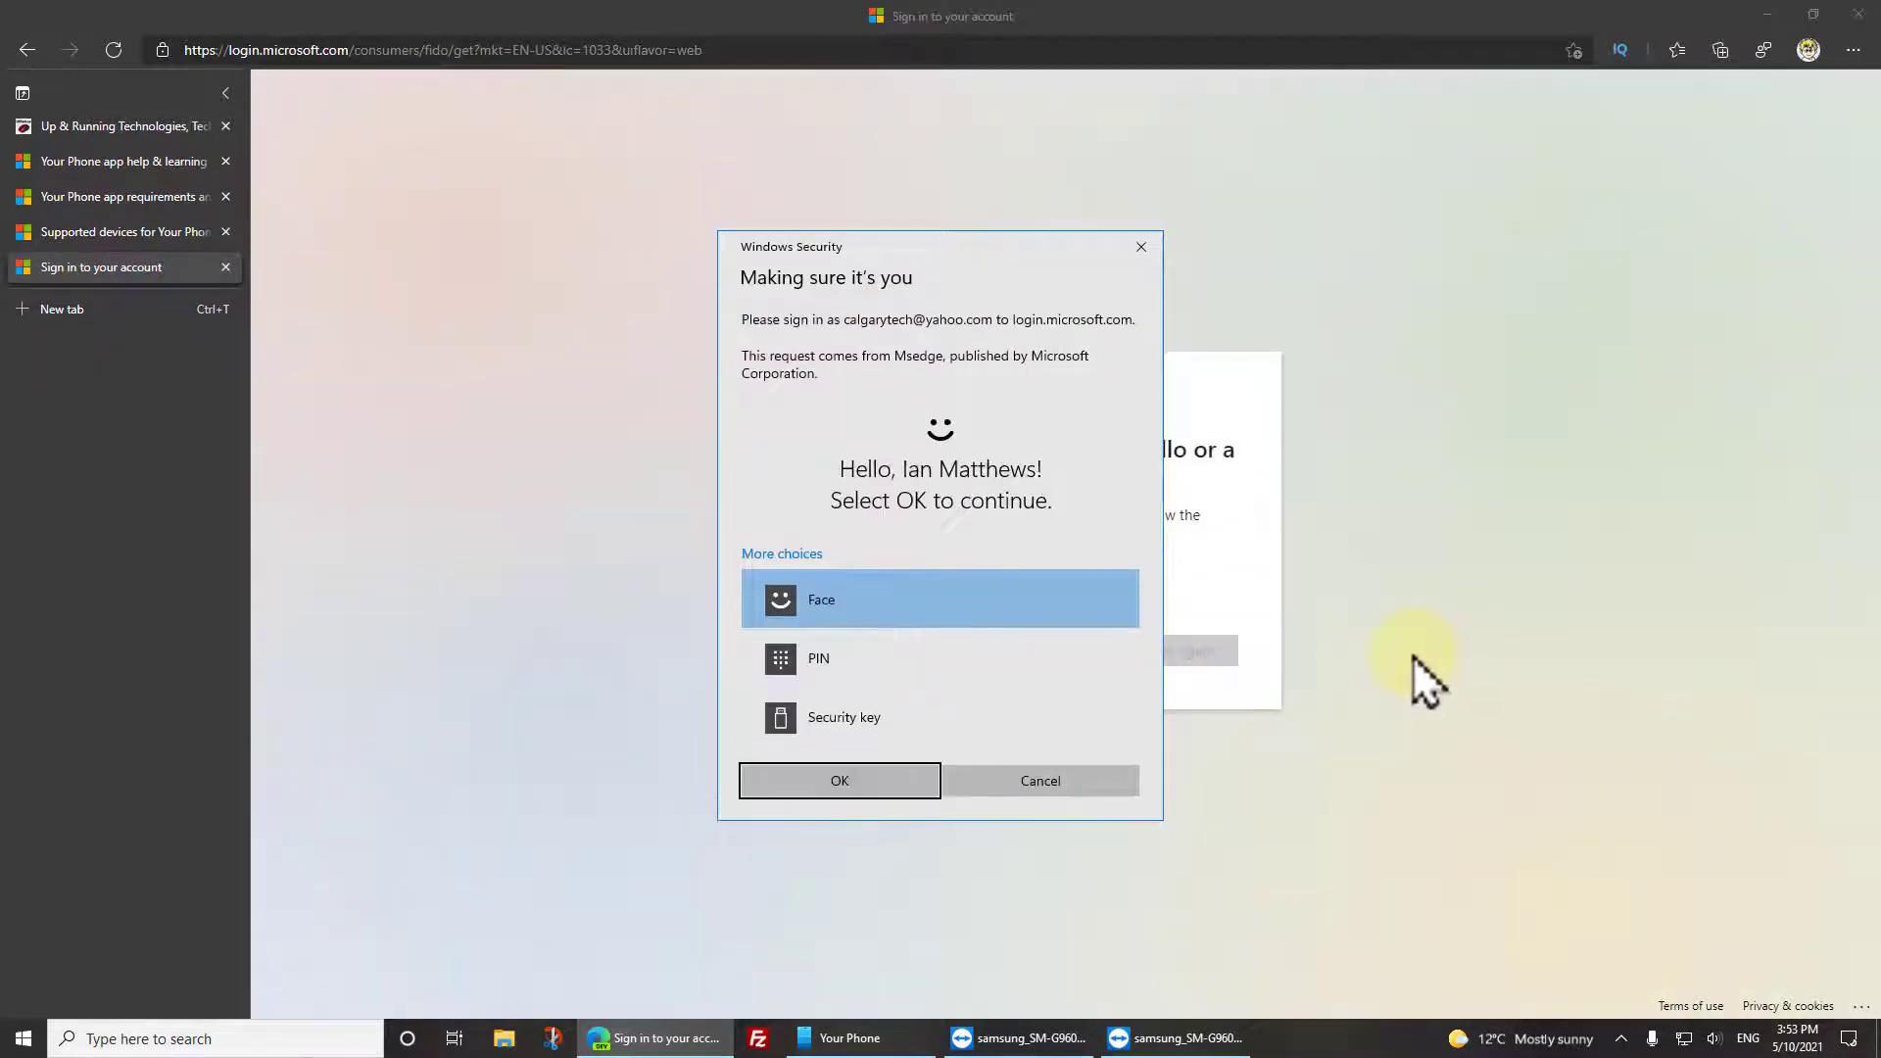
key("Return")
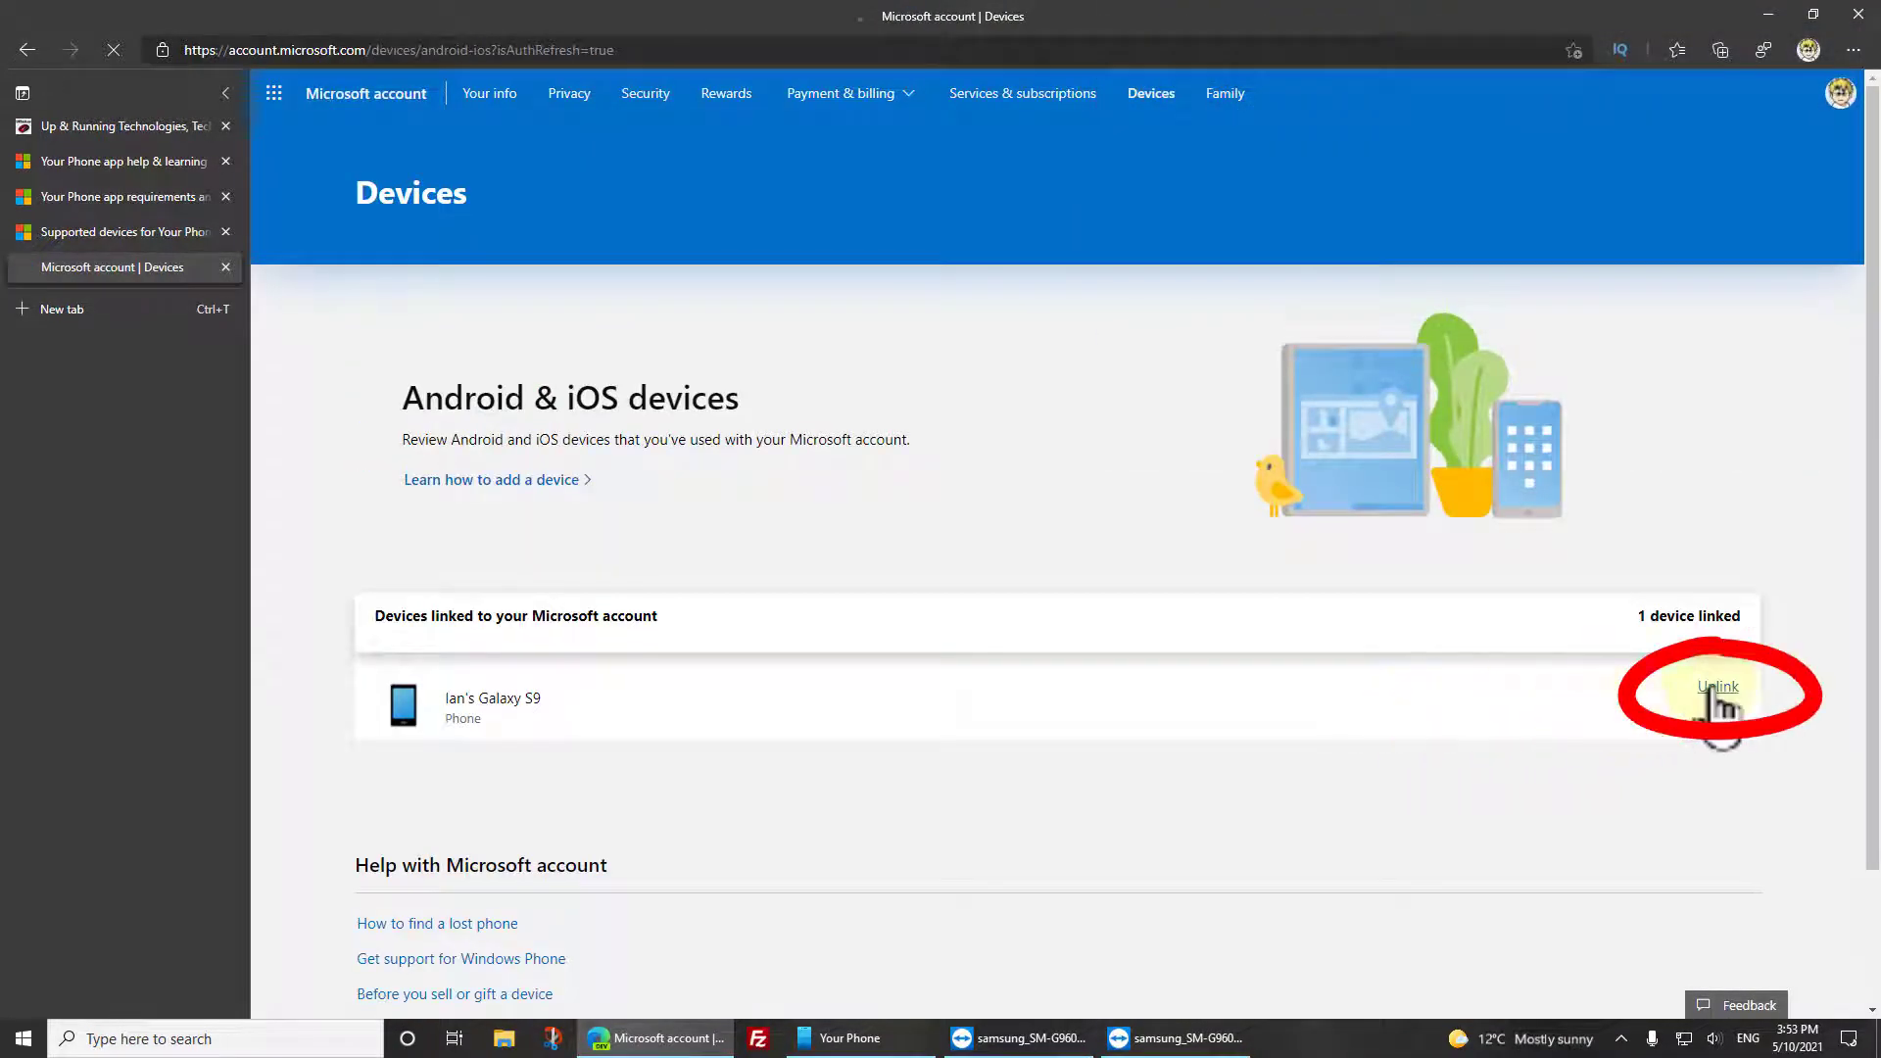
left_click(1712, 690)
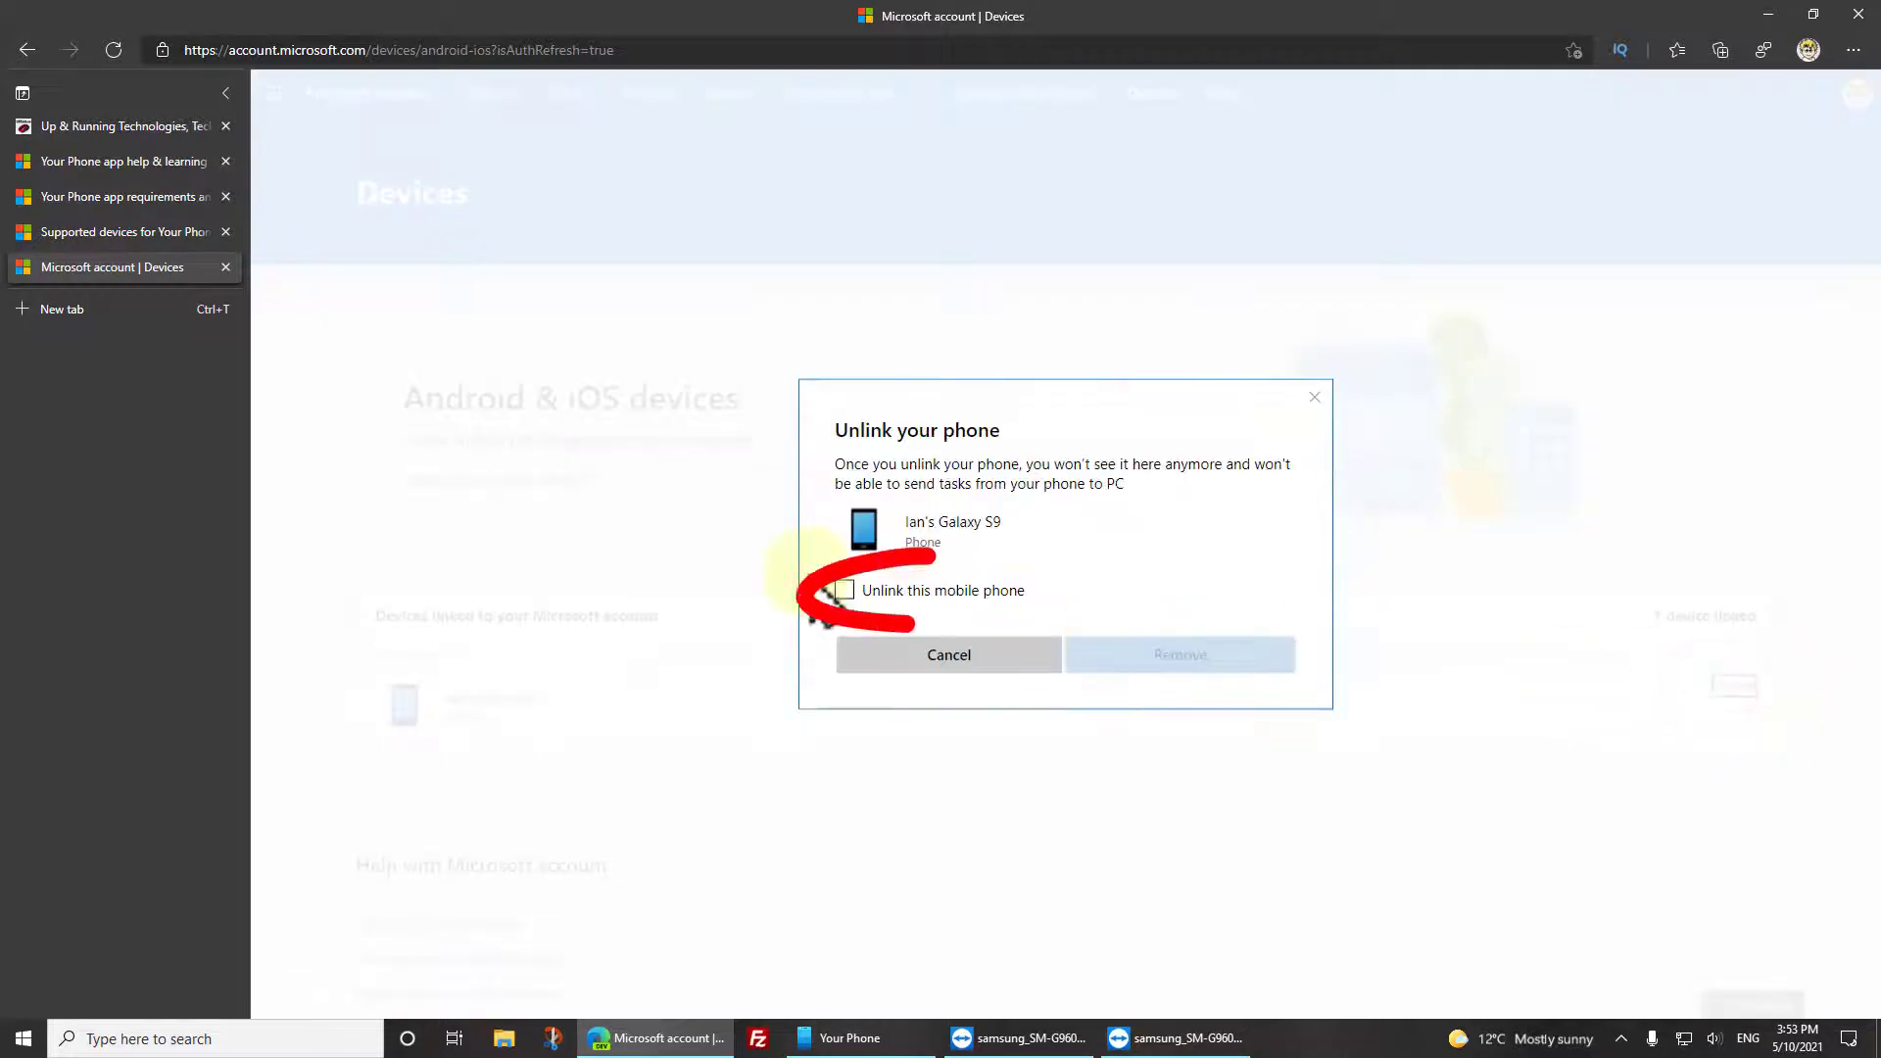
left_click(844, 592)
left_click(1173, 658)
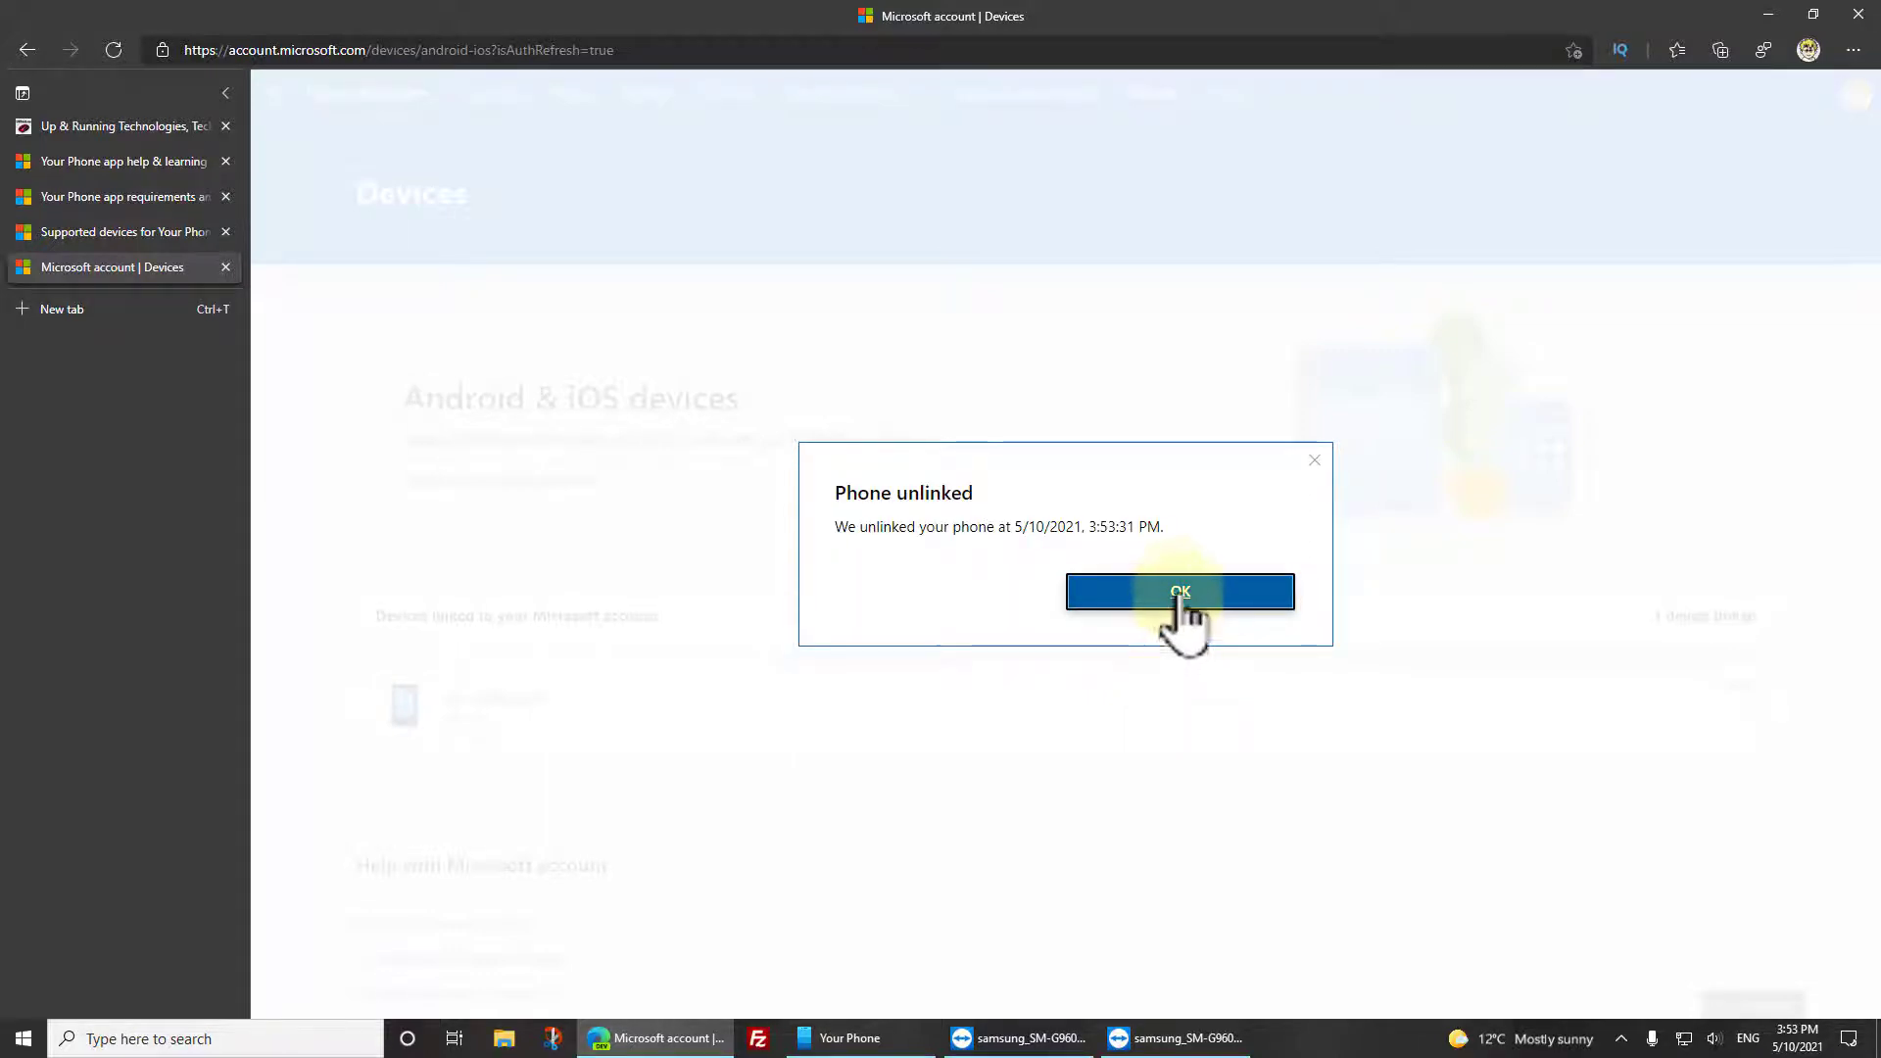
left_click(1176, 586)
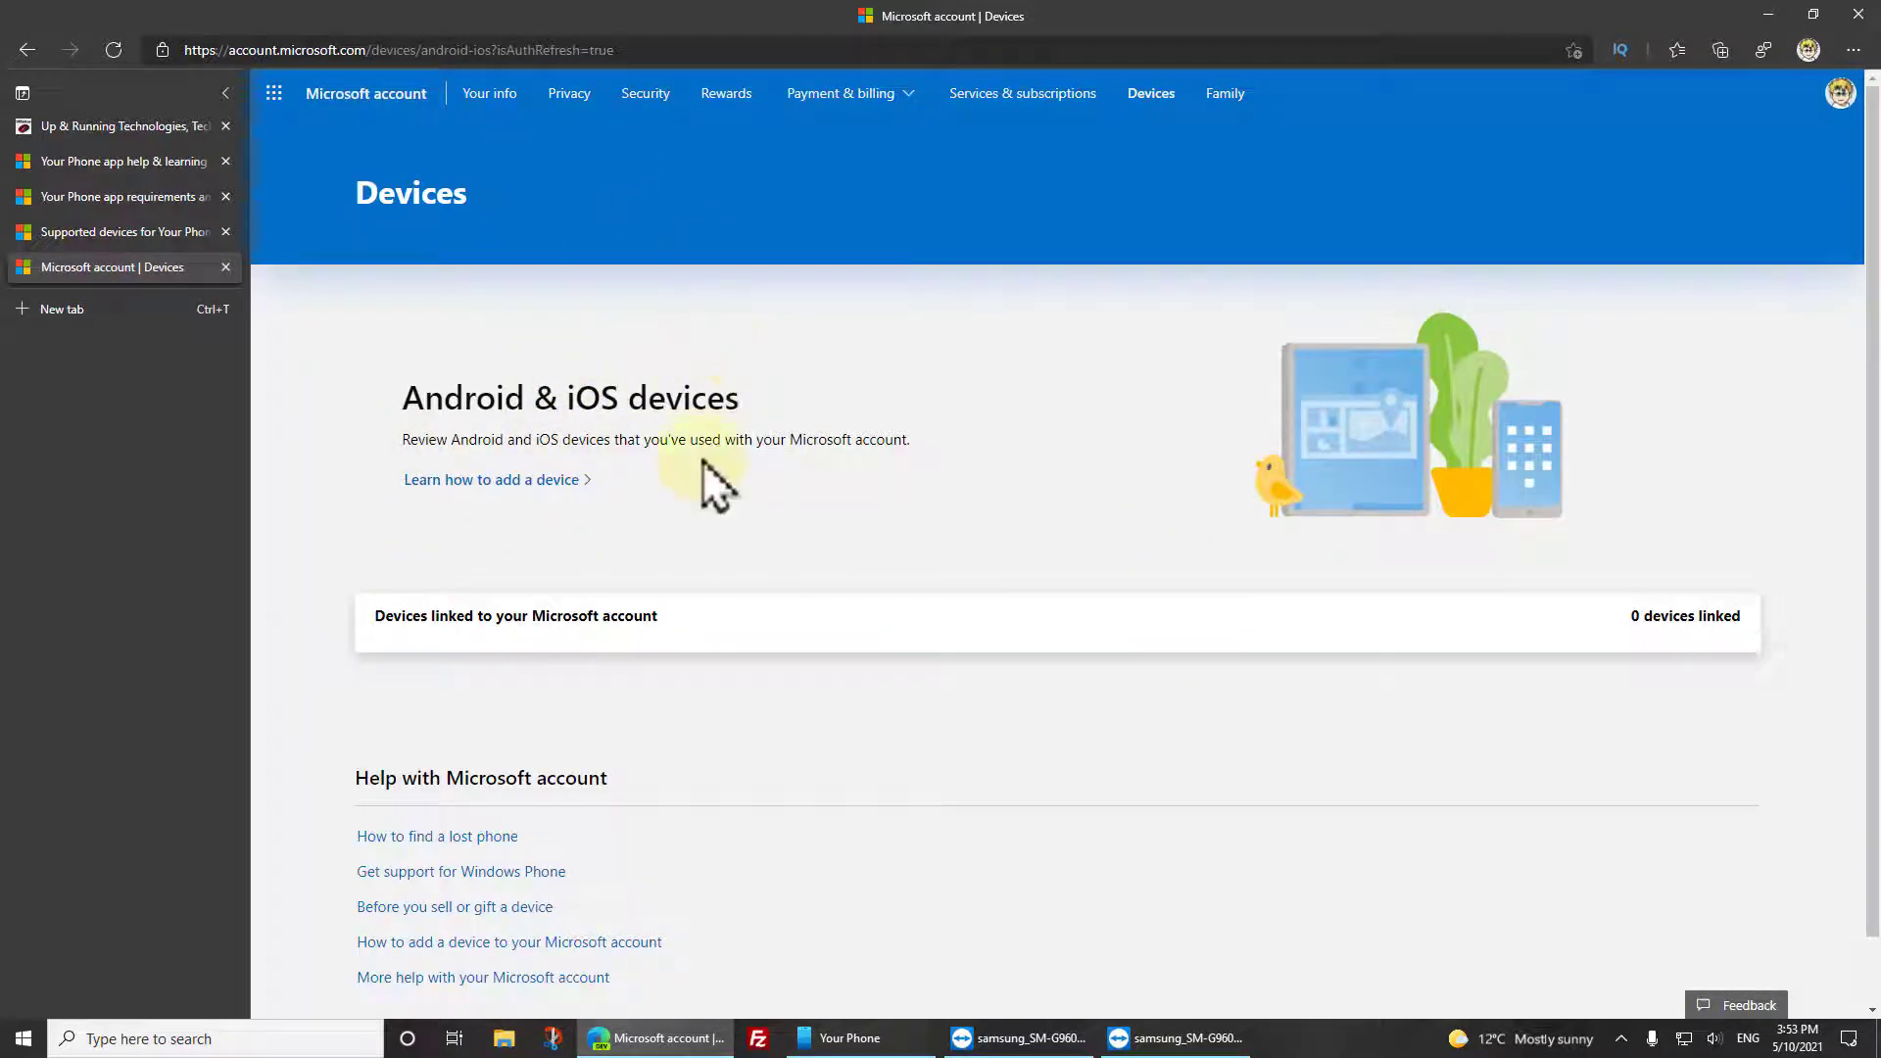
- Close Your Phone and relaunch it from a Start search for 'your'
left_click(849, 1038)
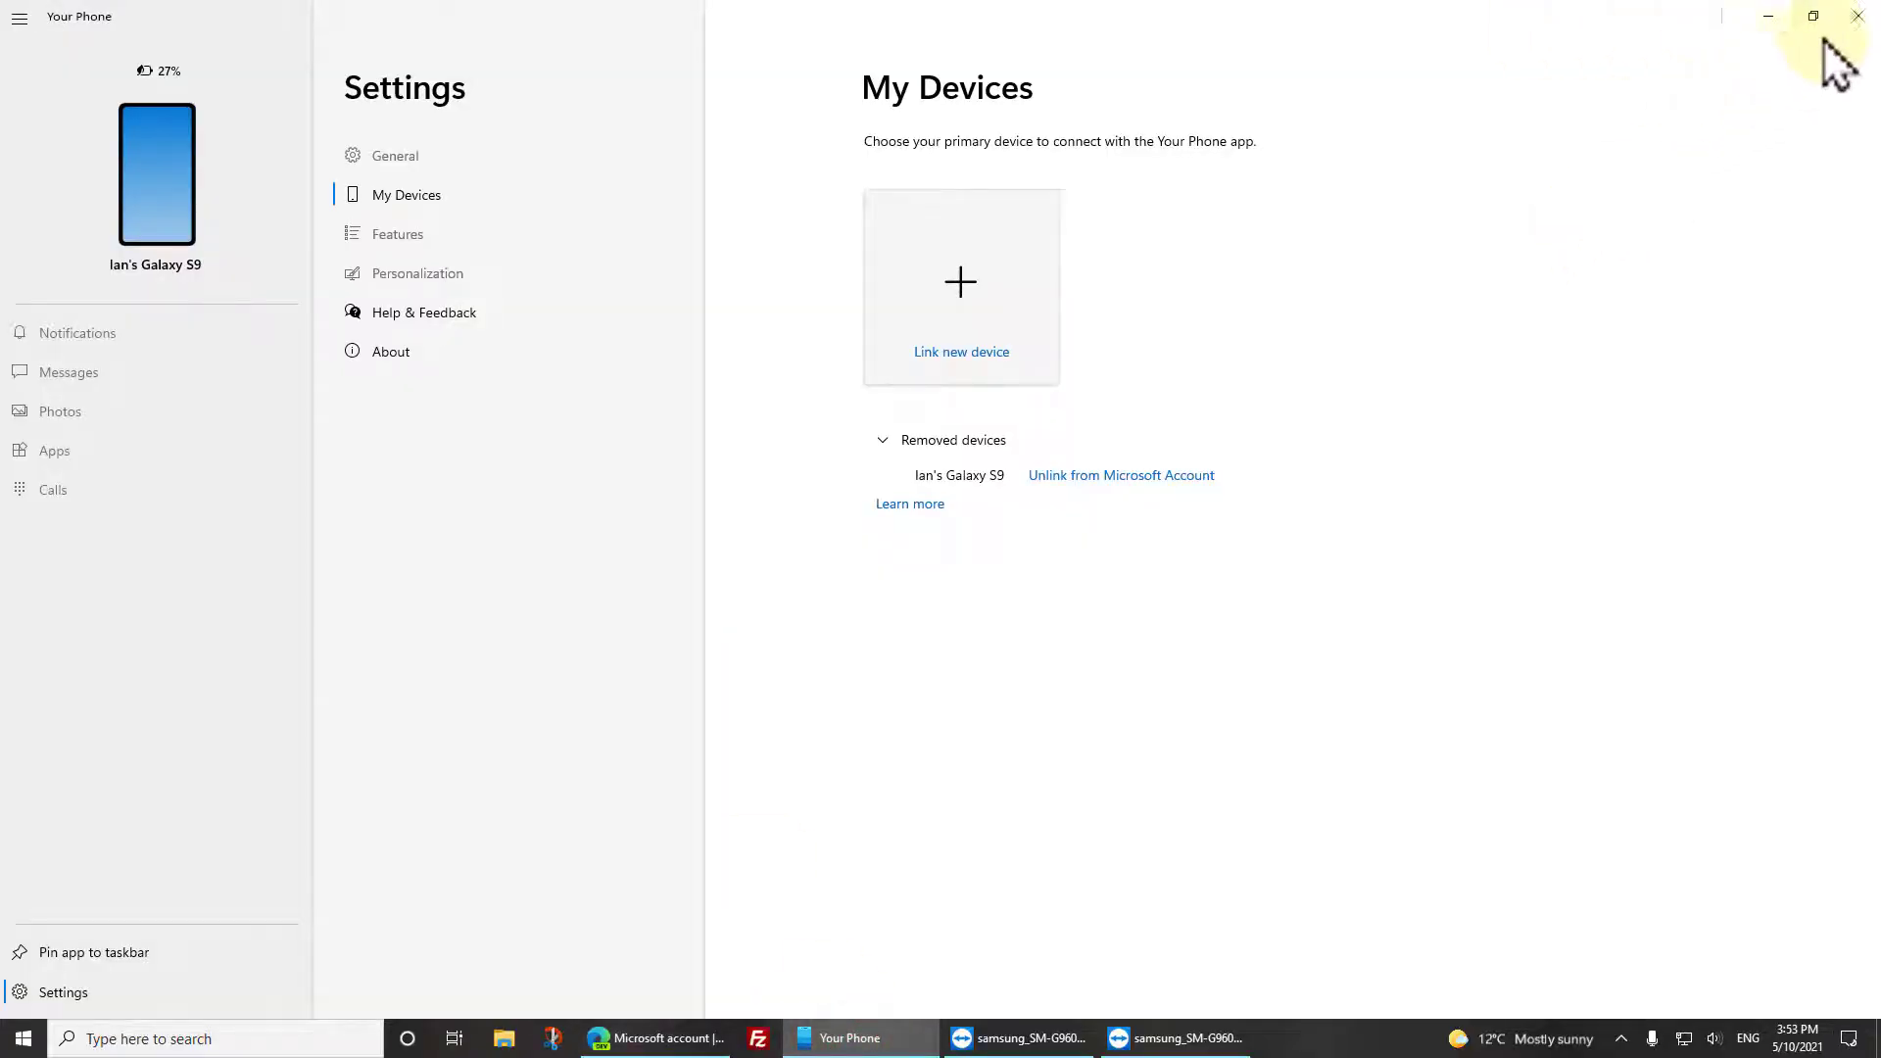
left_click(1858, 15)
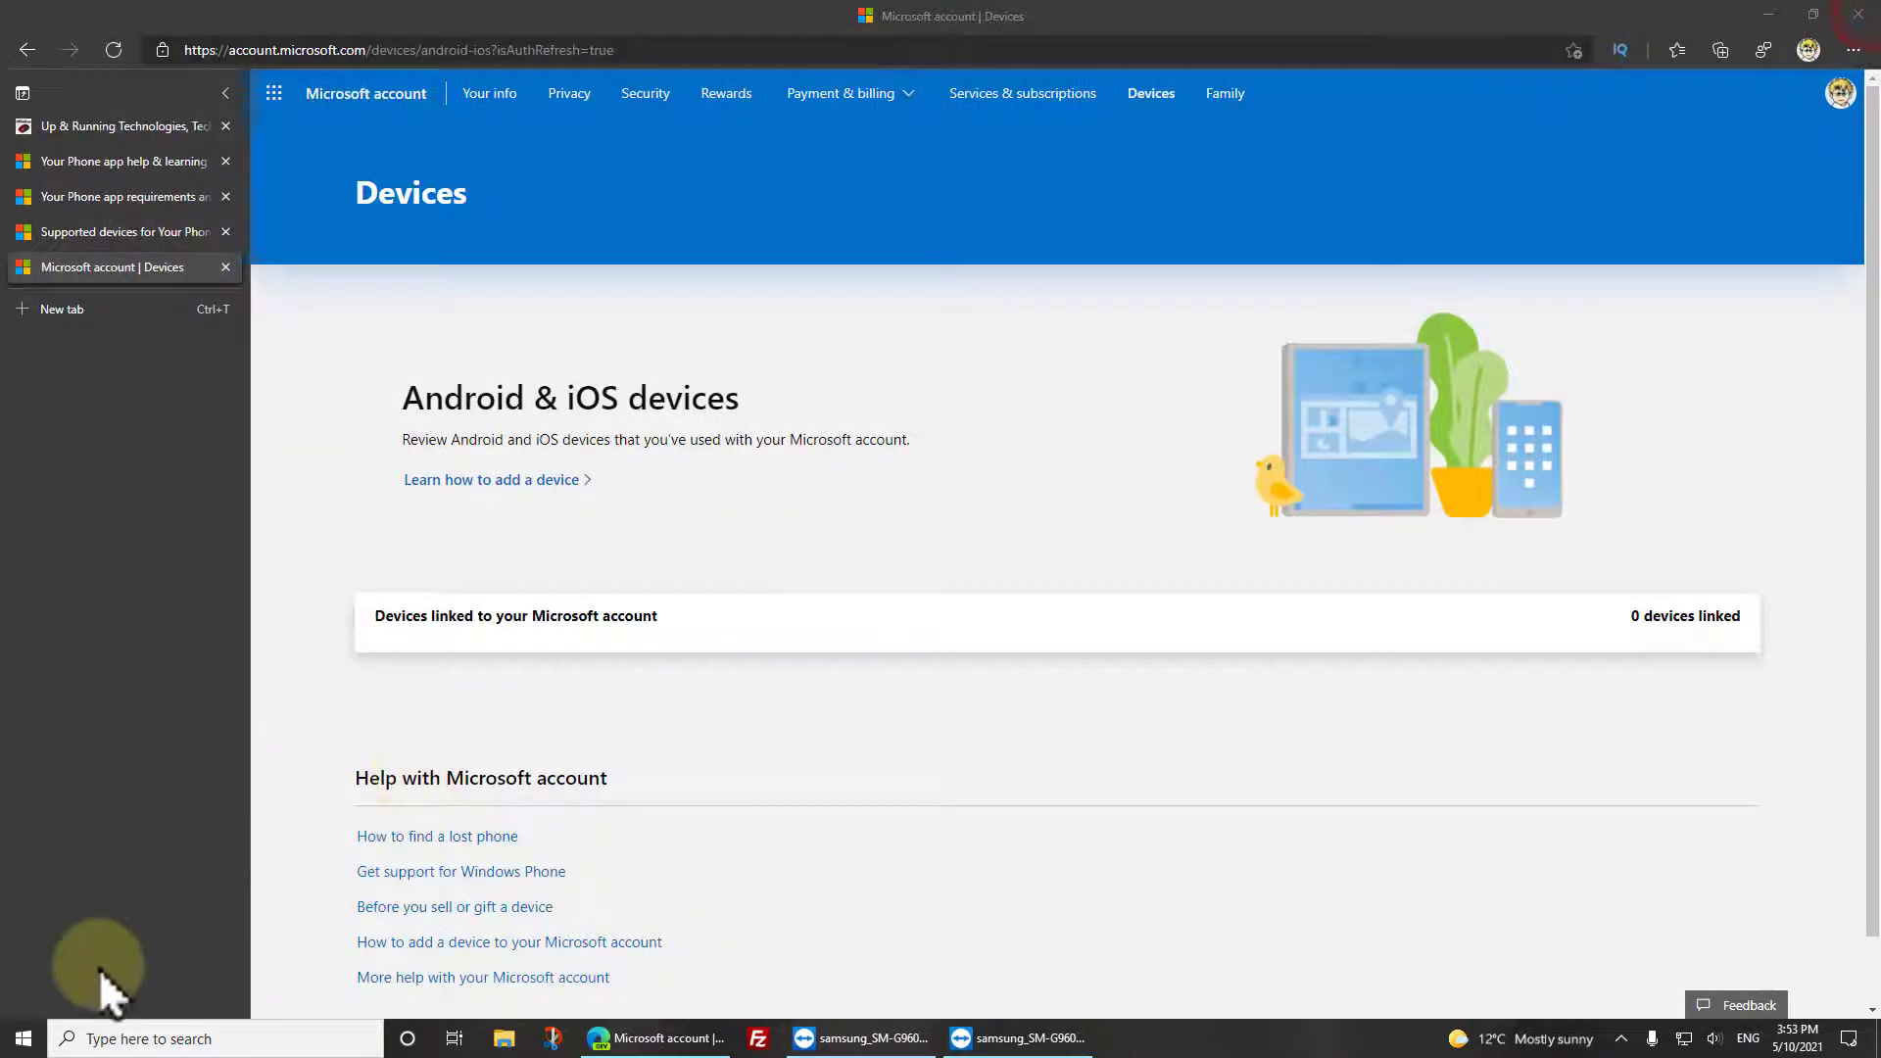
left_click(19, 1039)
type("your")
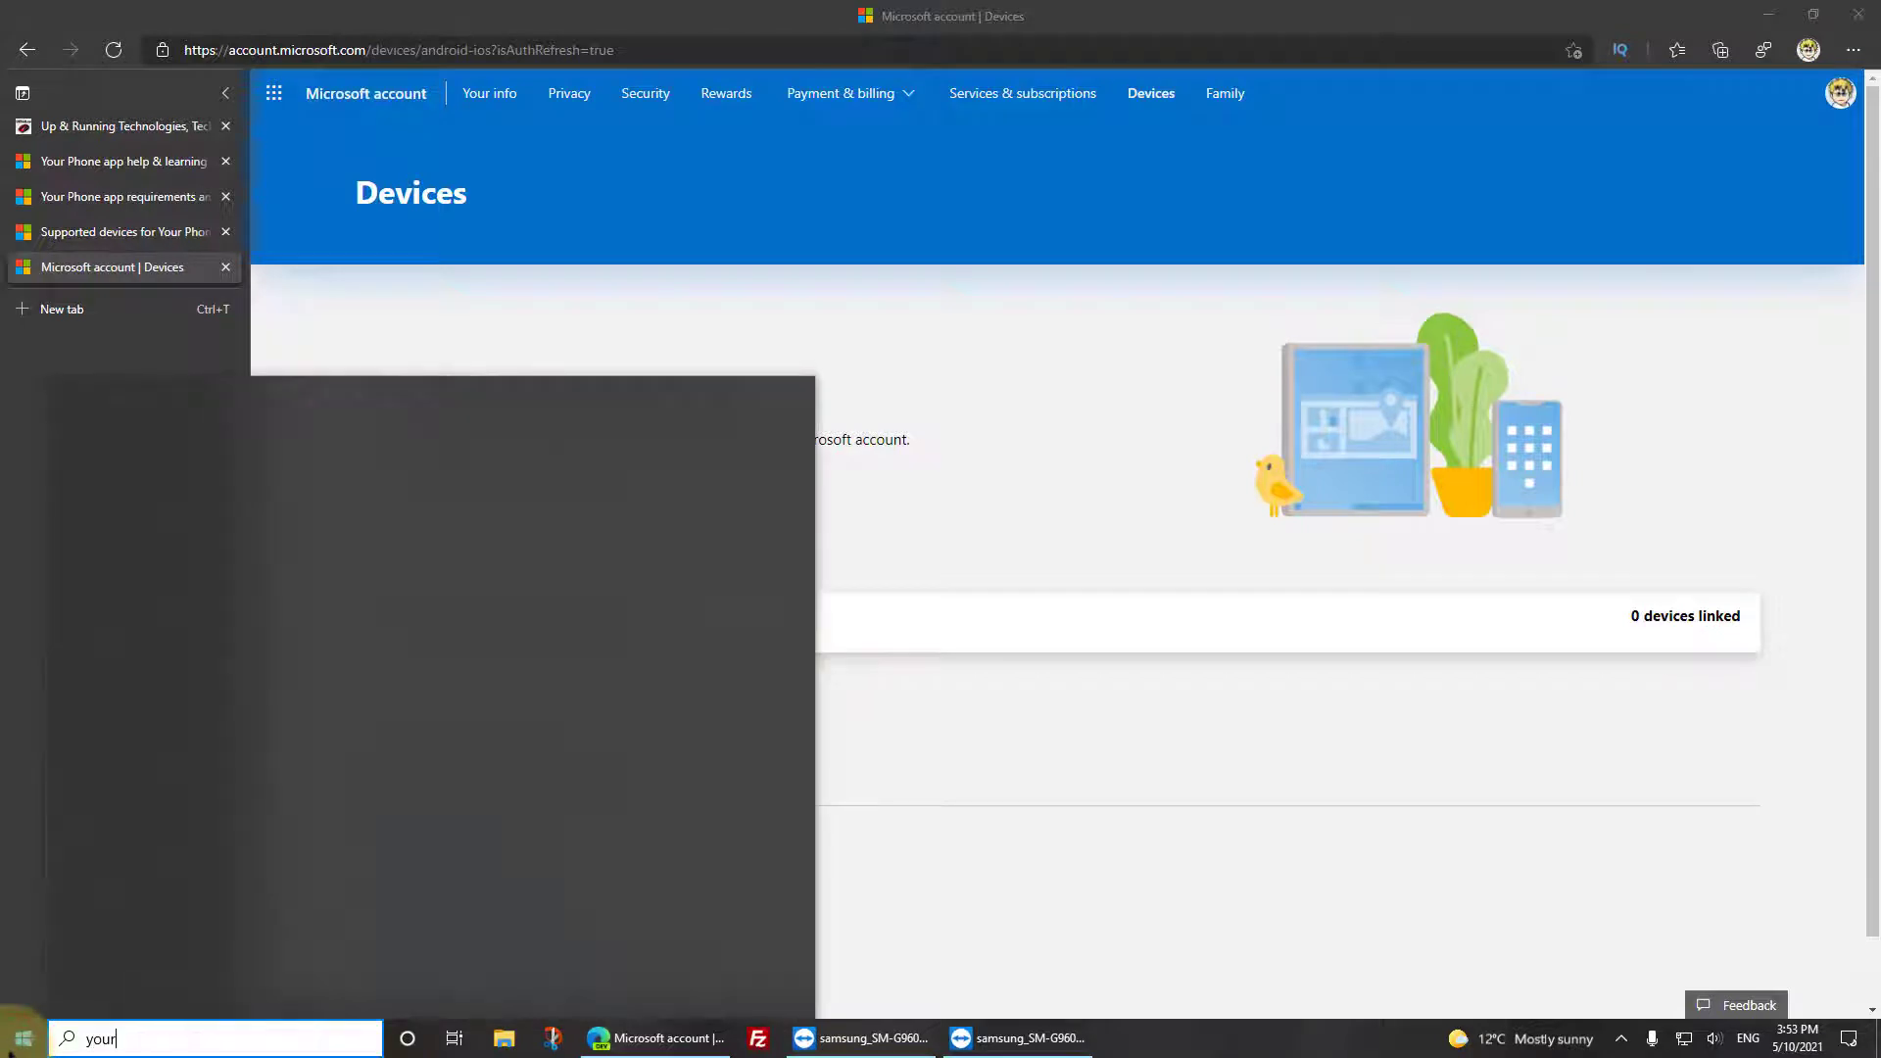
key("Return")
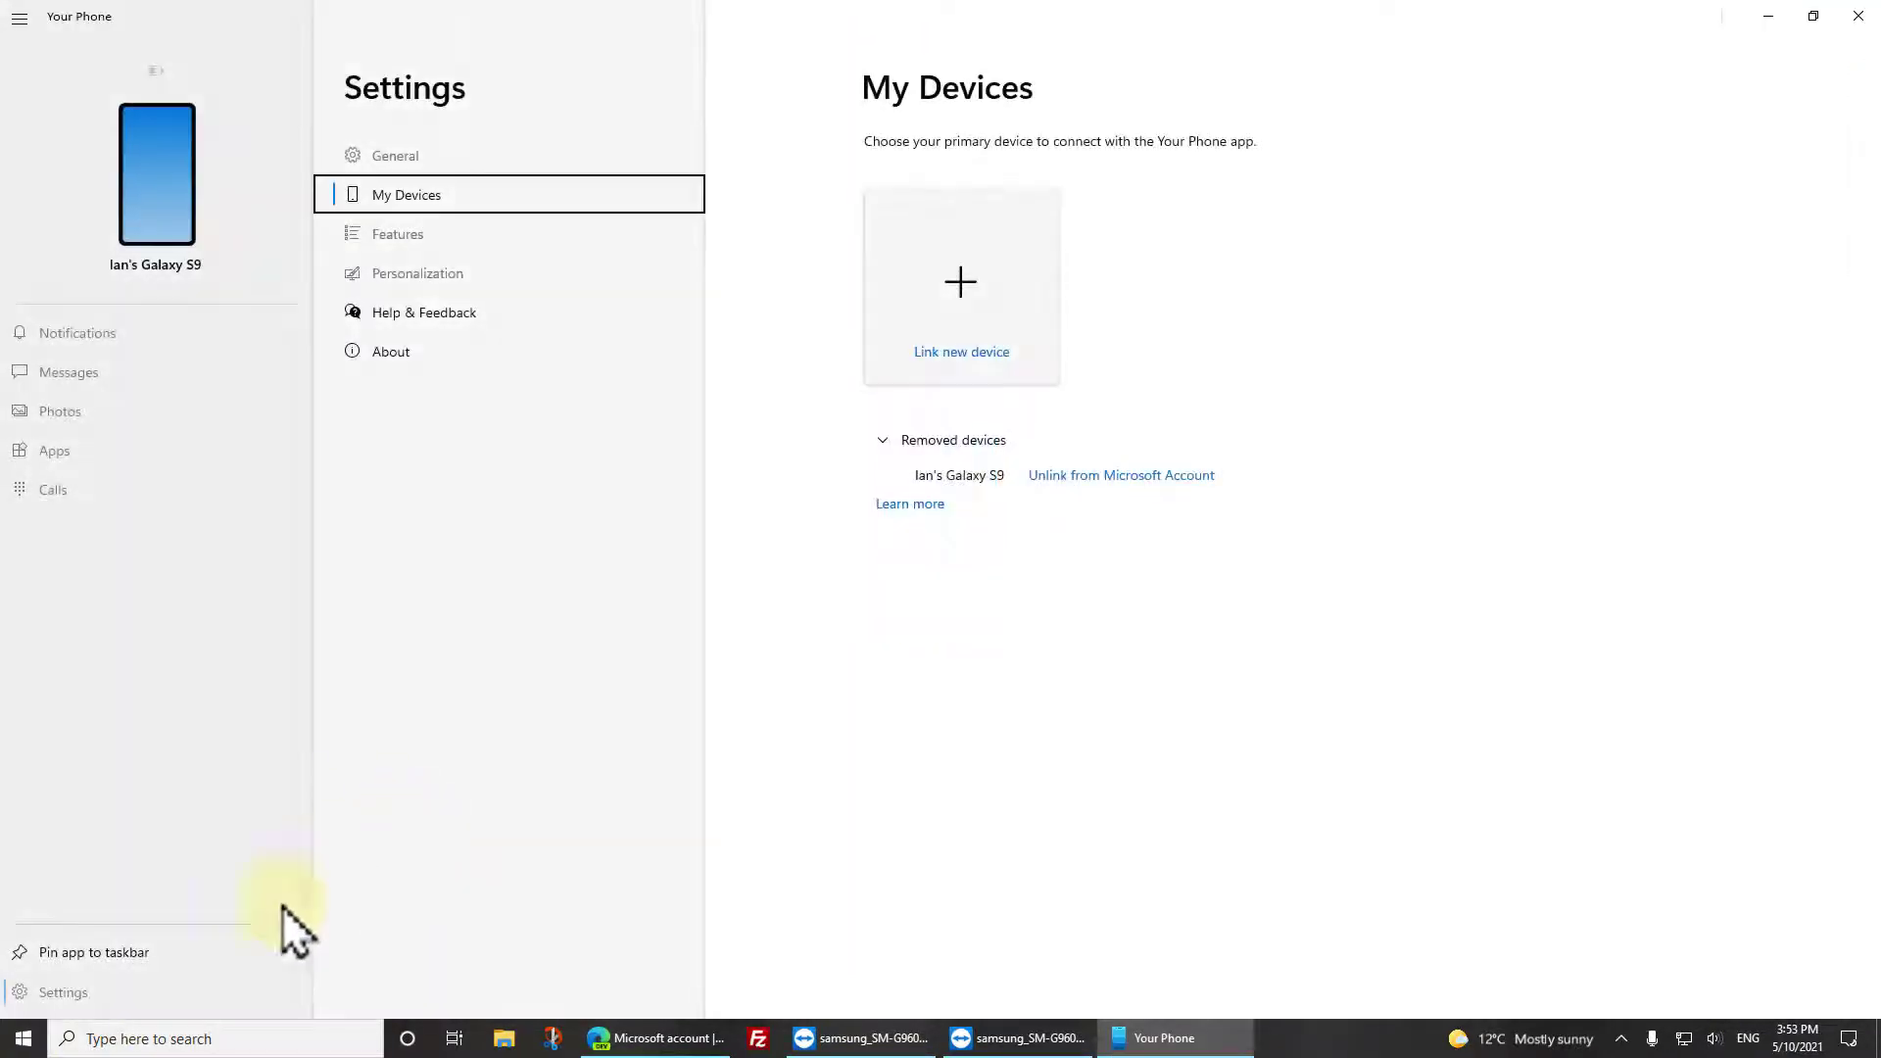
- Check Your Phone's settings page and bring the TeamViewer phone mirror back into view
left_click(62, 992)
left_click(92, 338)
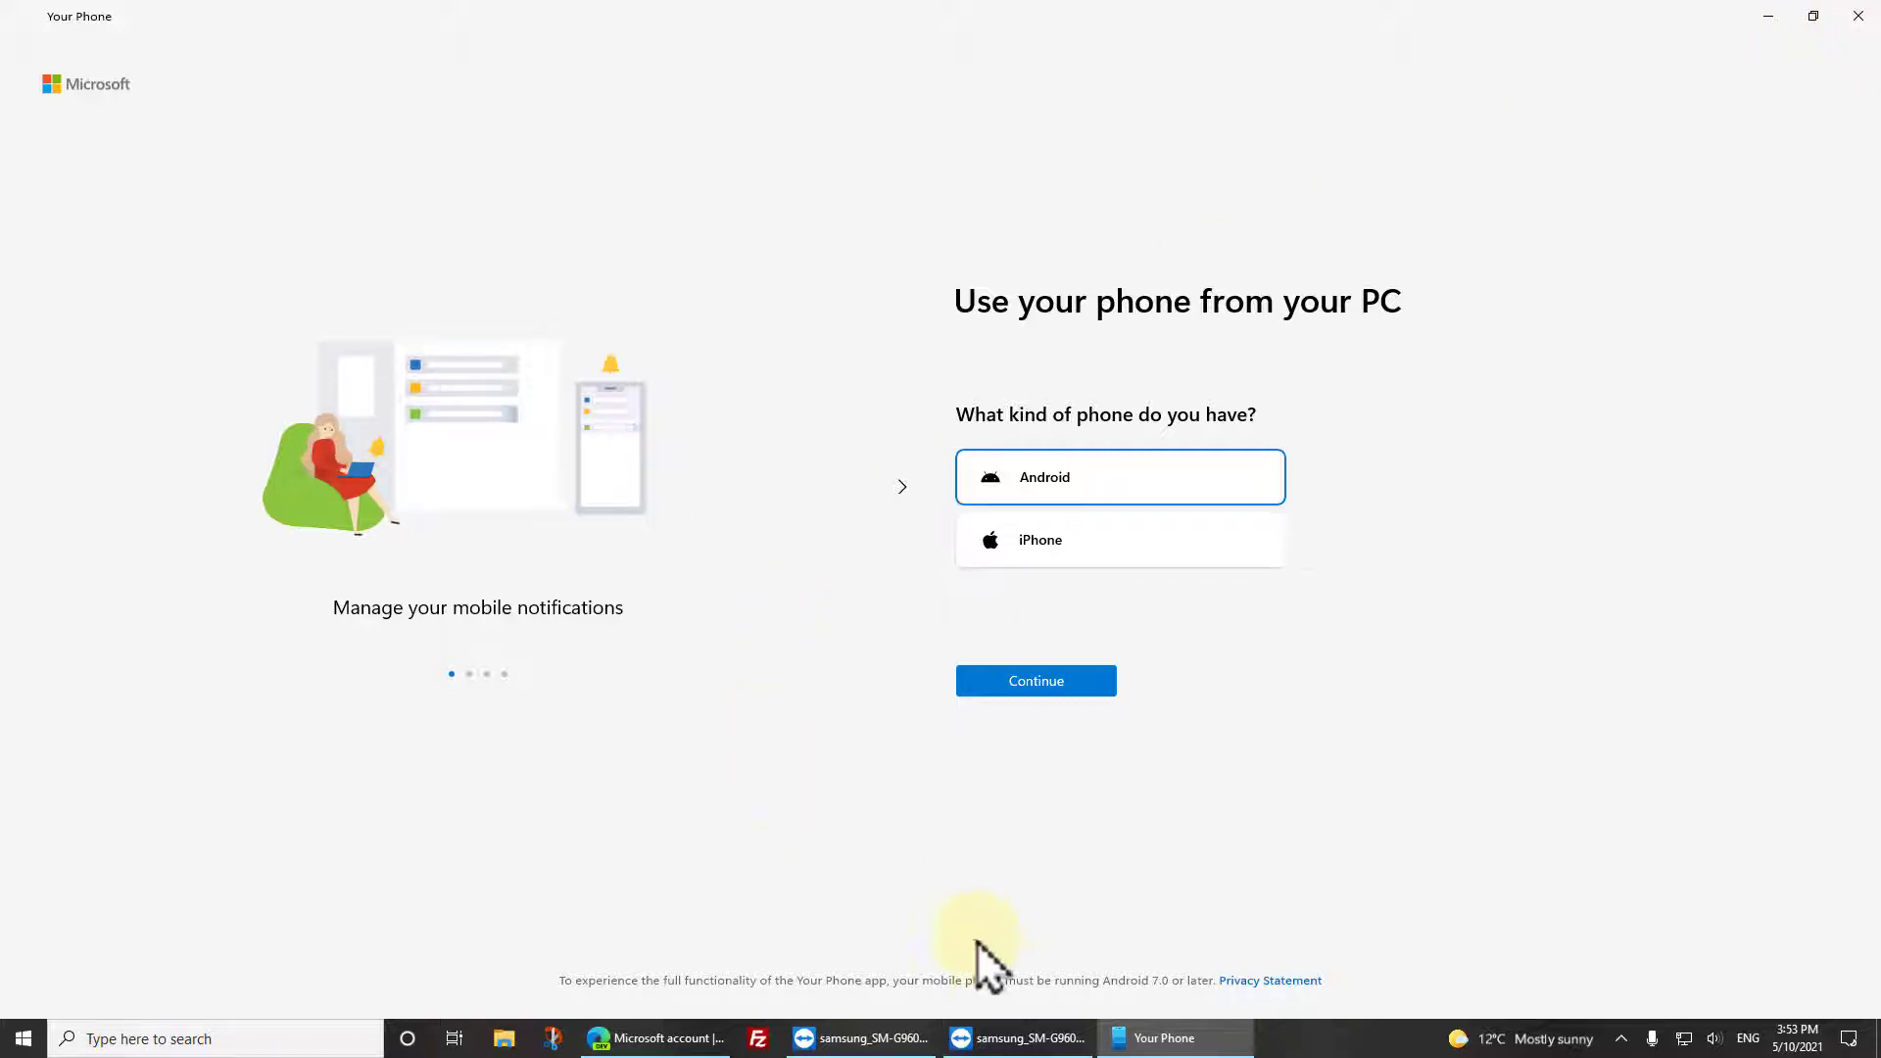
left_click(1017, 1046)
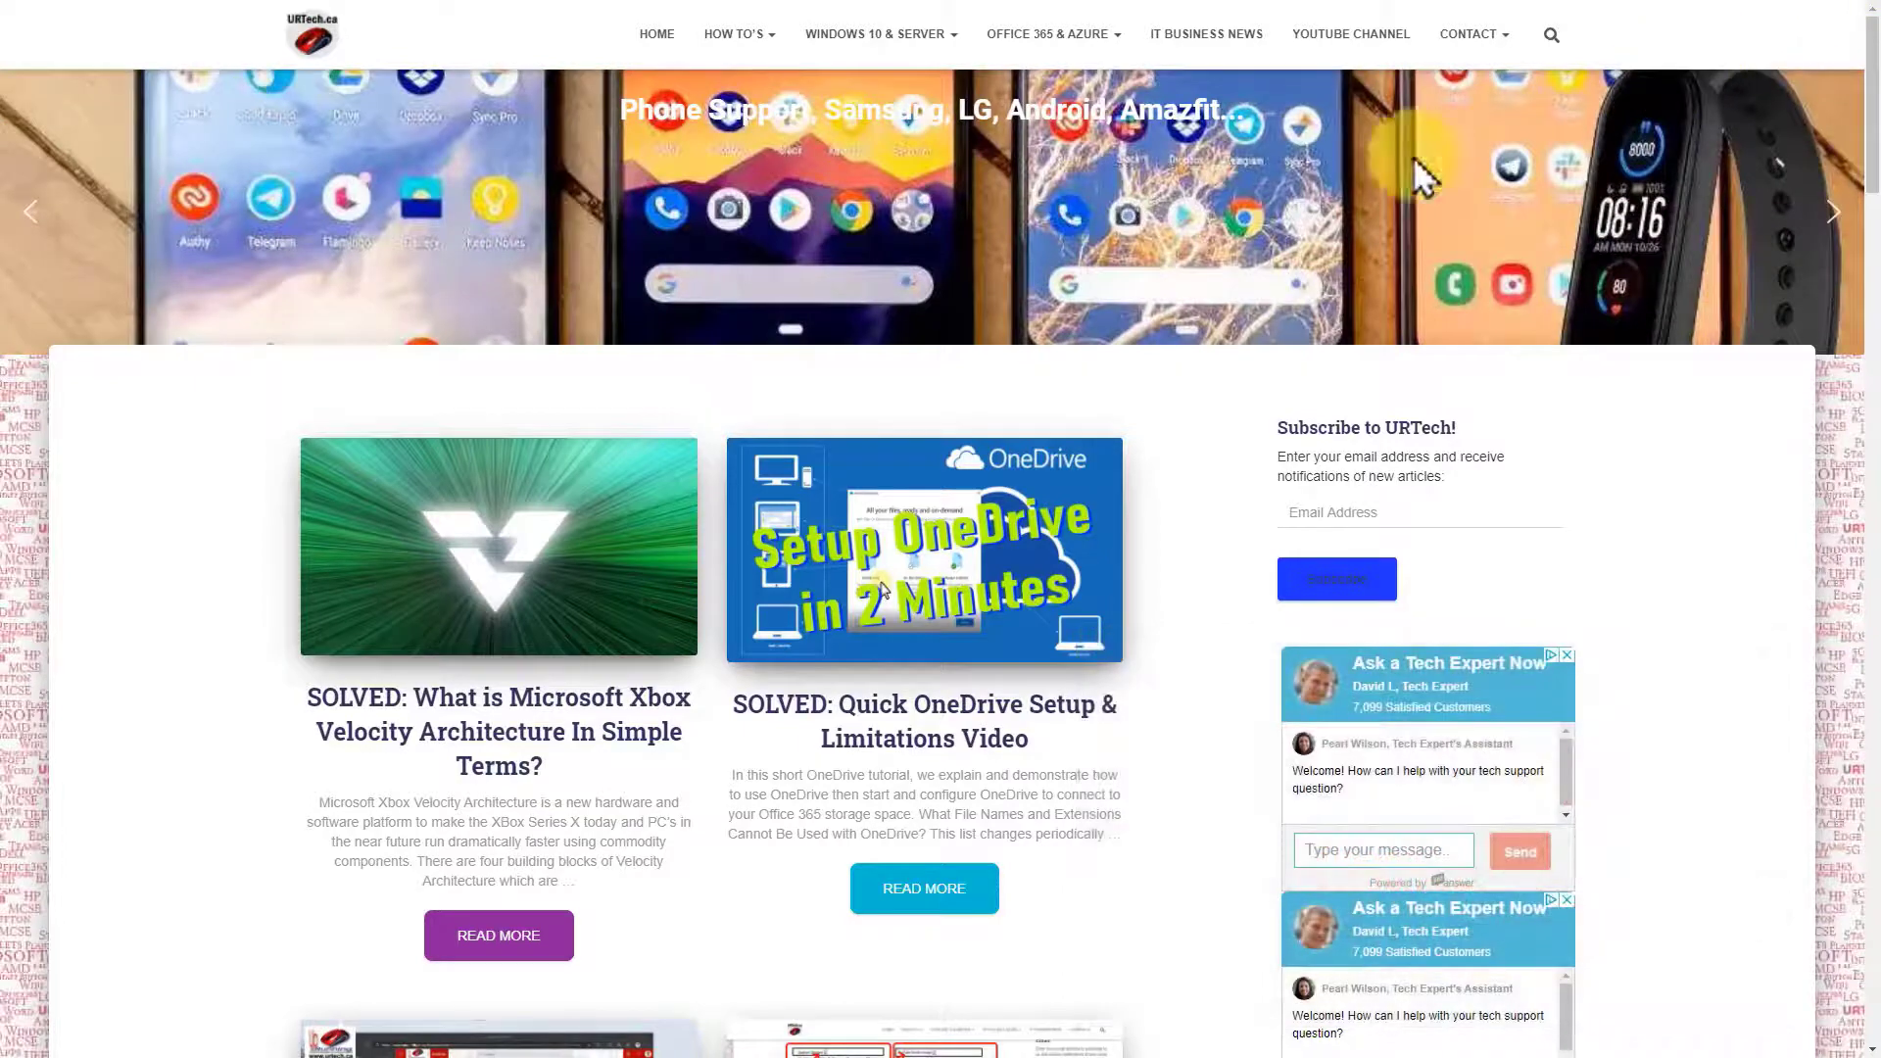
mouse_move(894, 44)
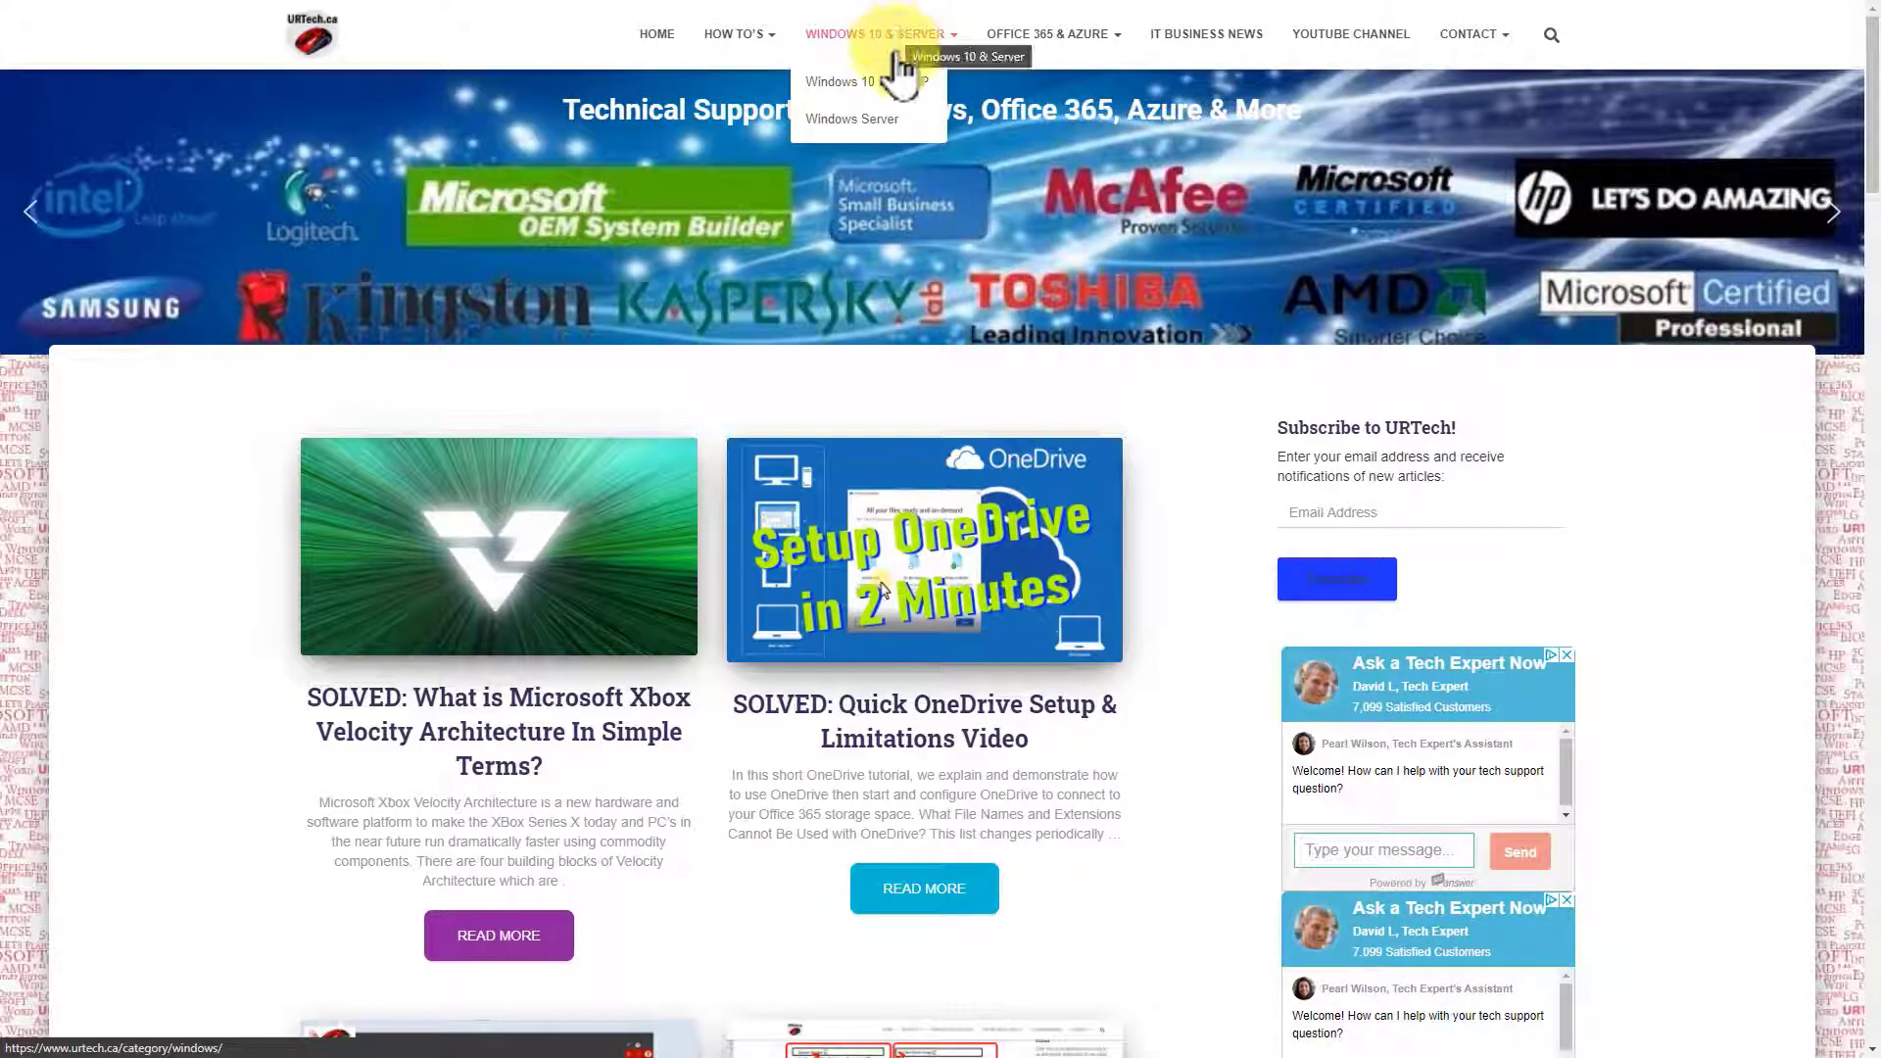
mouse_move(1024, 45)
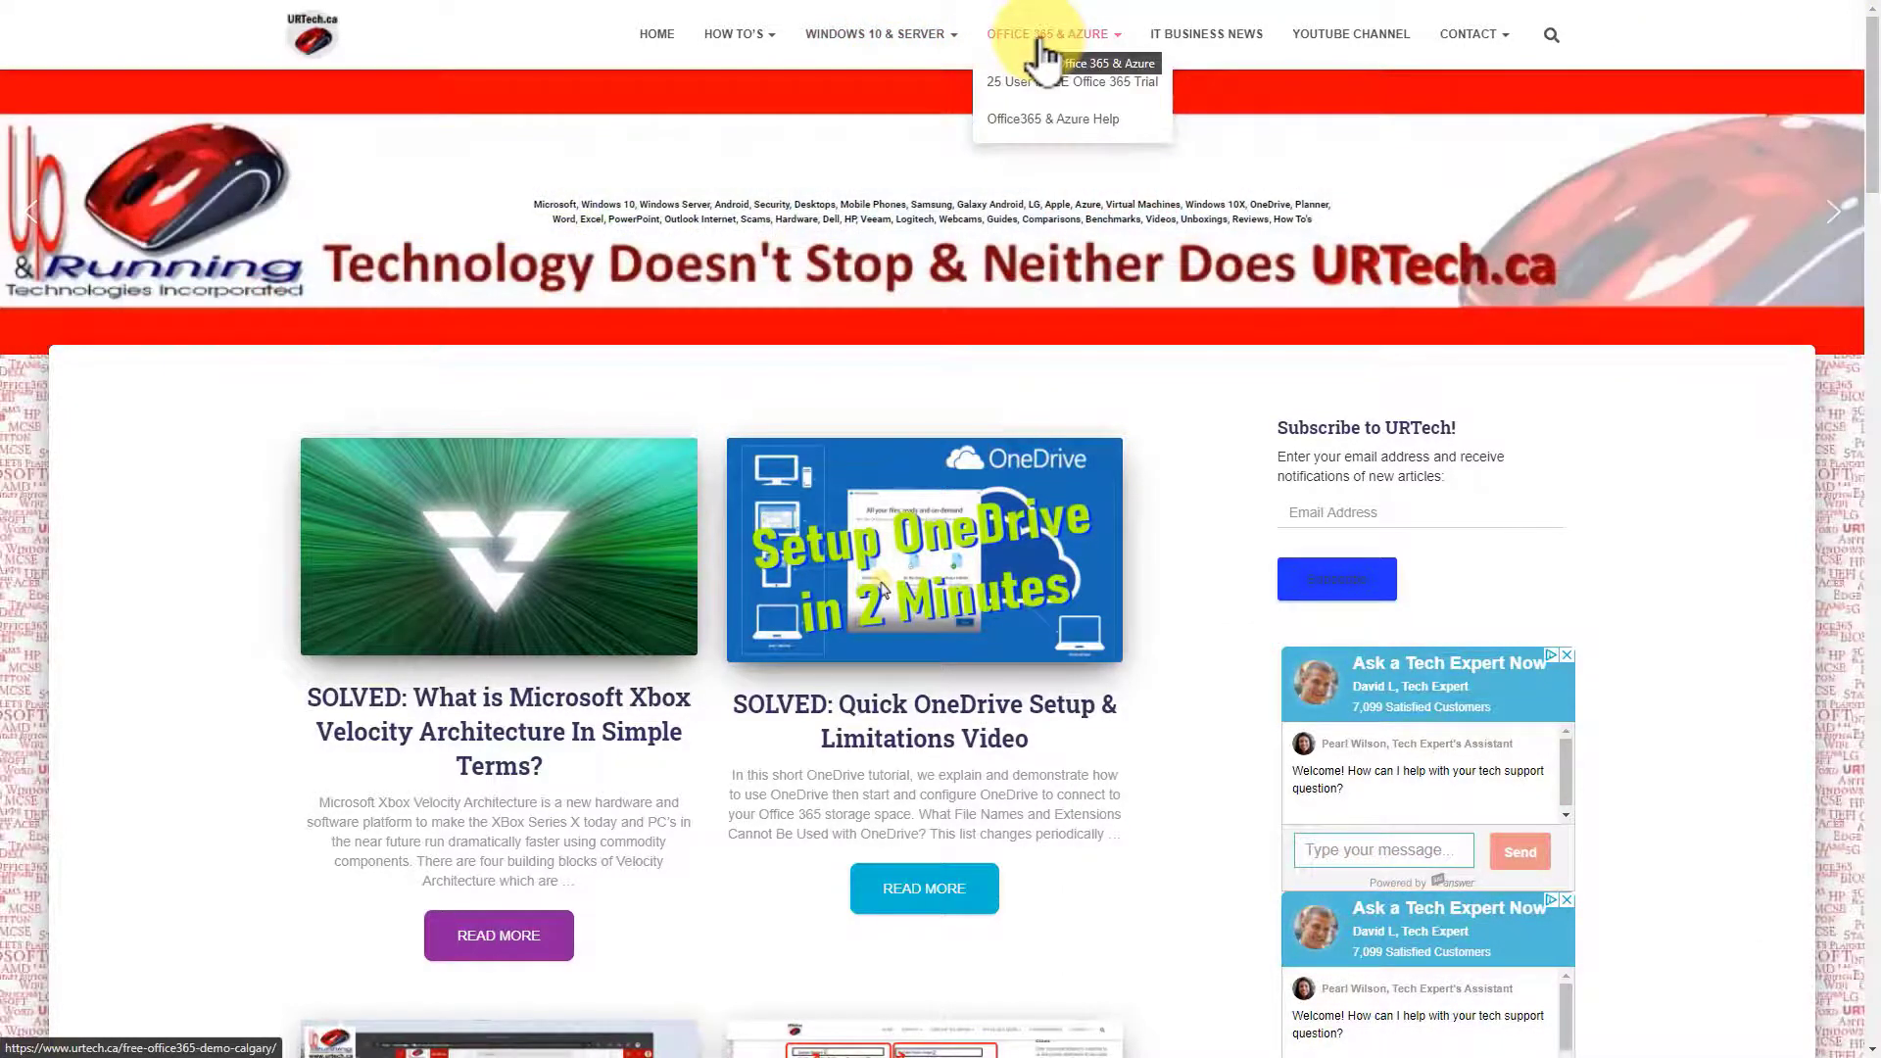
mouse_move(741, 39)
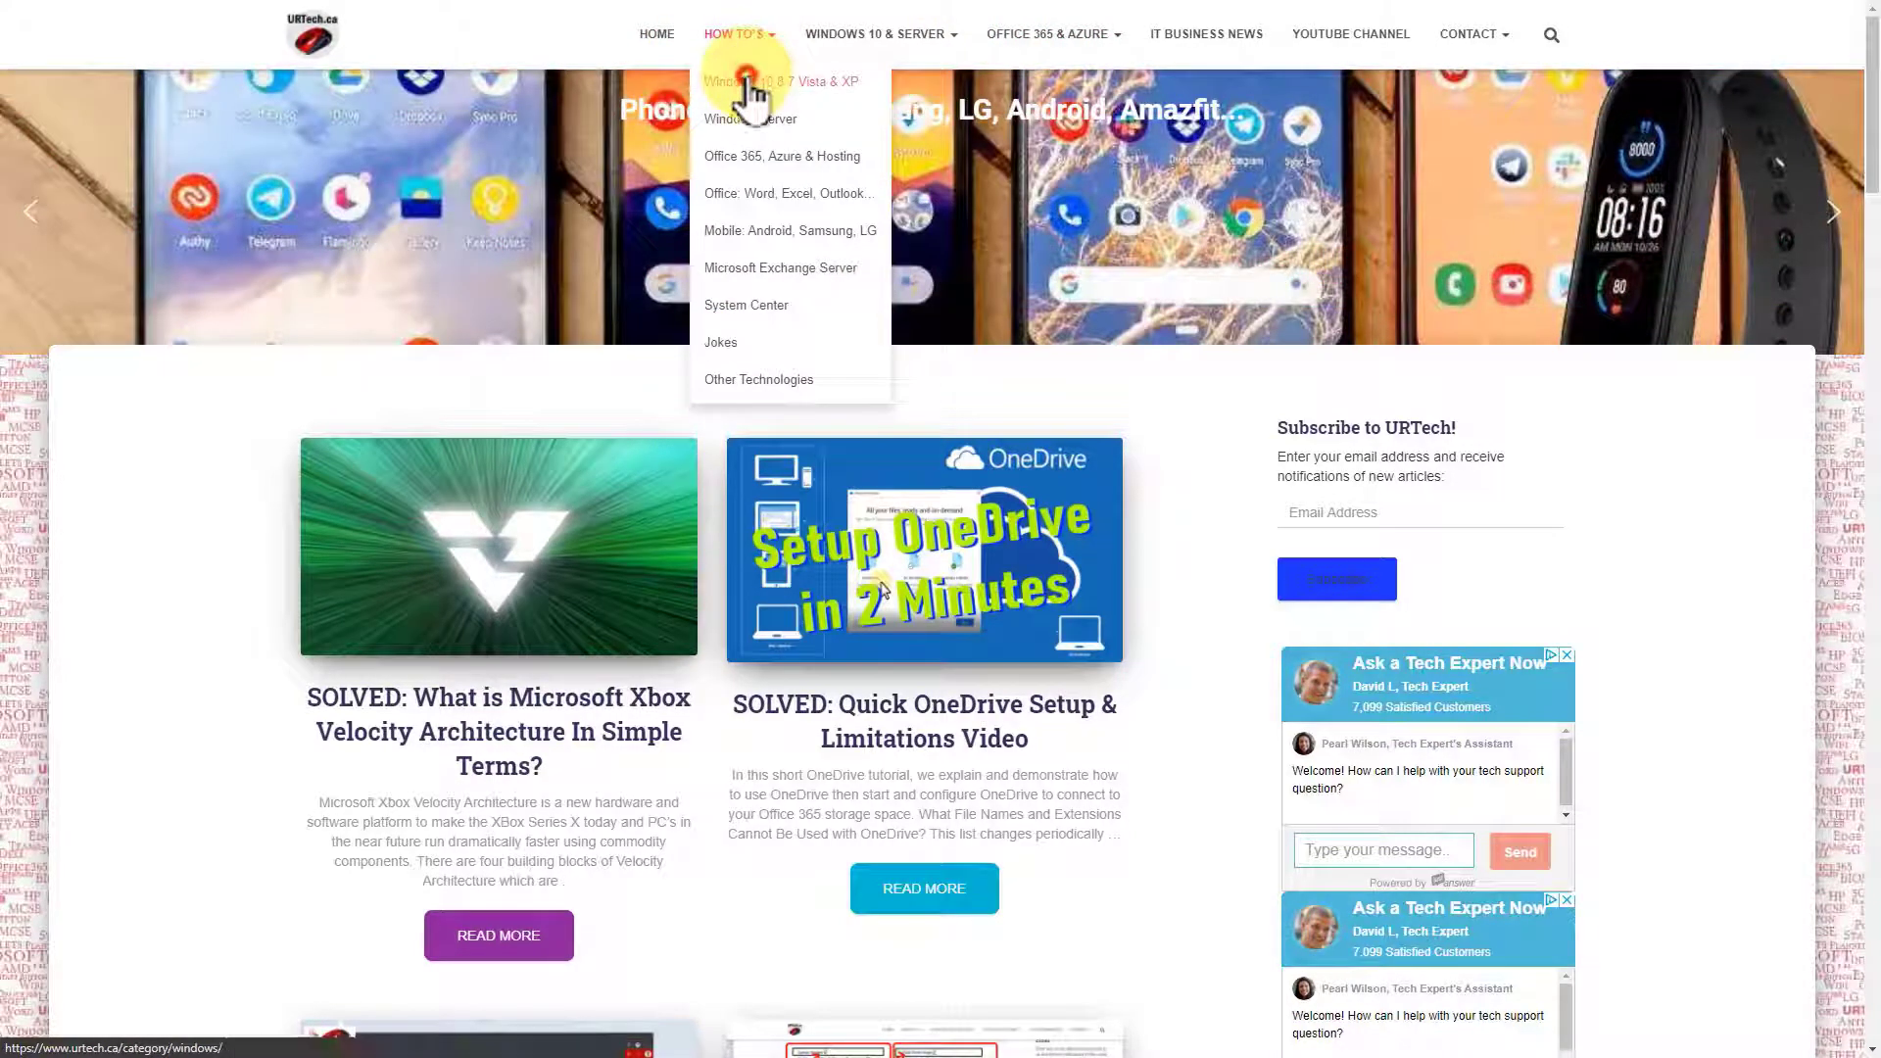
left_click(749, 83)
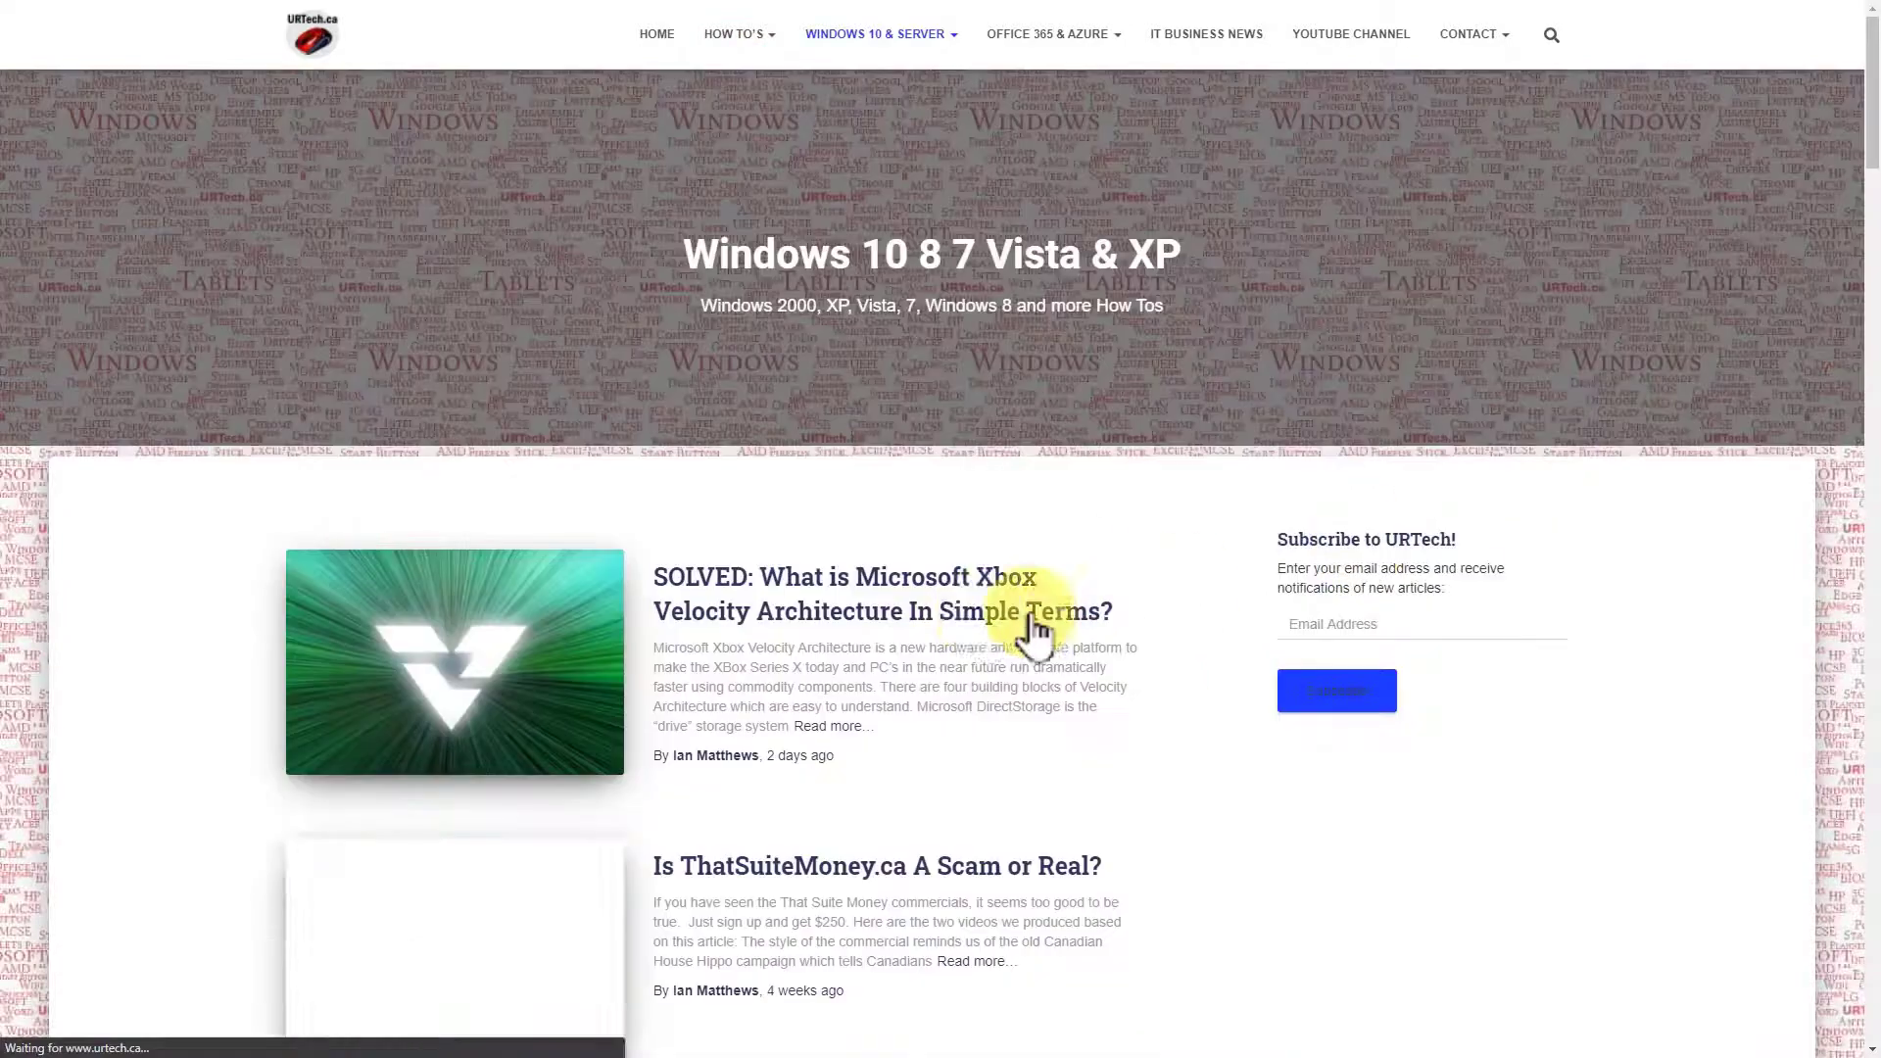
scroll(882, 685, "down", 8)
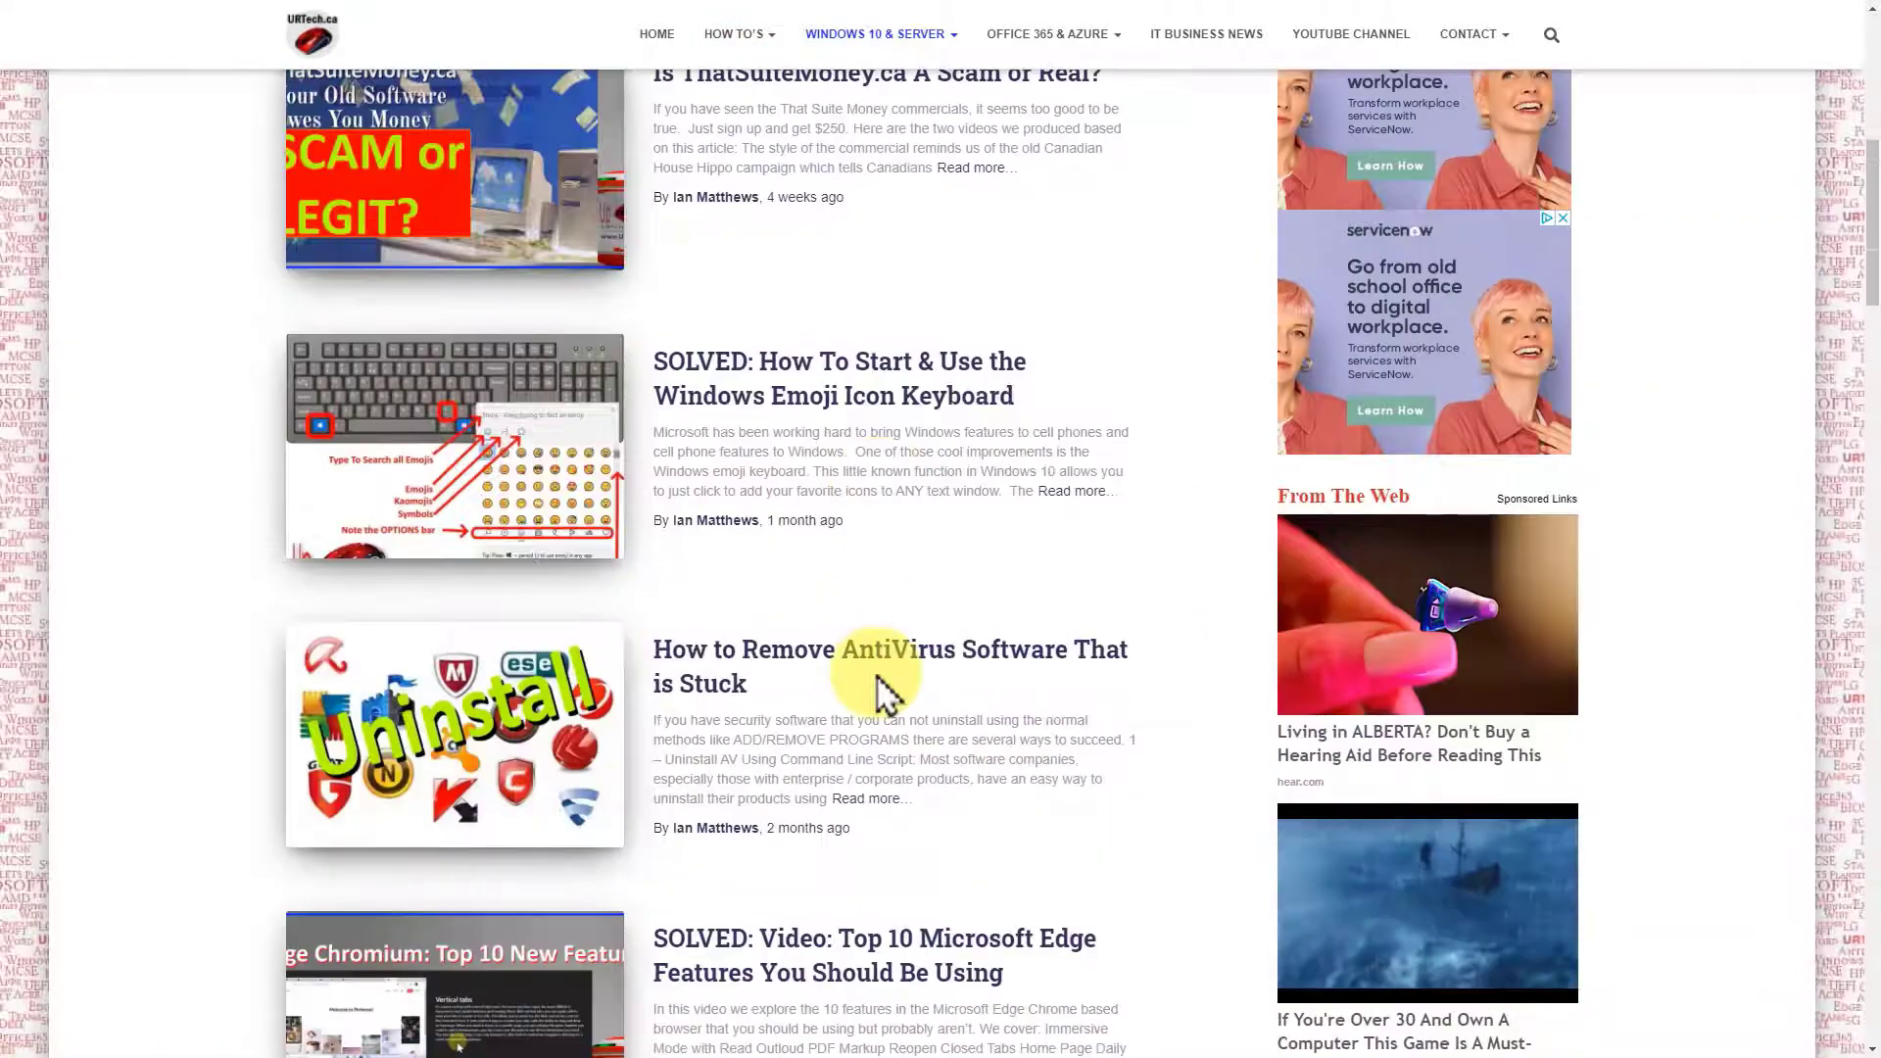
scroll(879, 686, "down", 3)
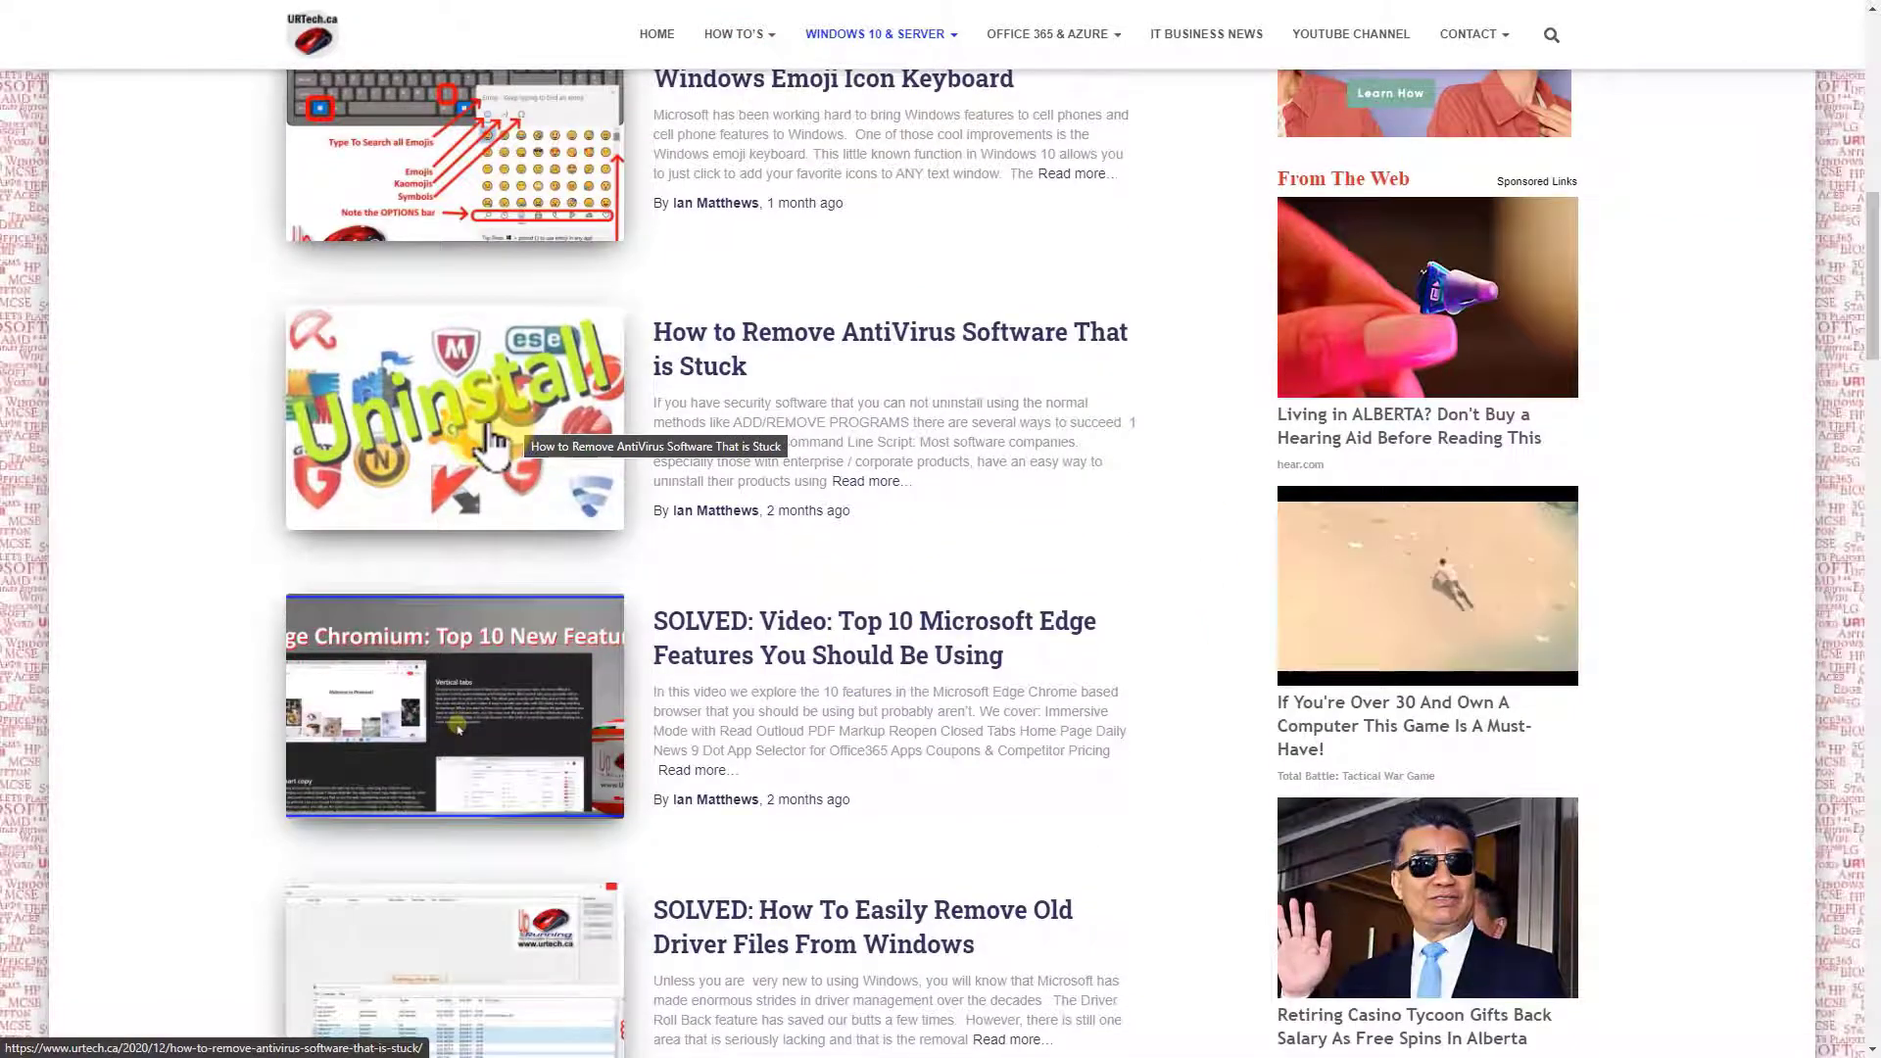
scroll(538, 408, "down", 3)
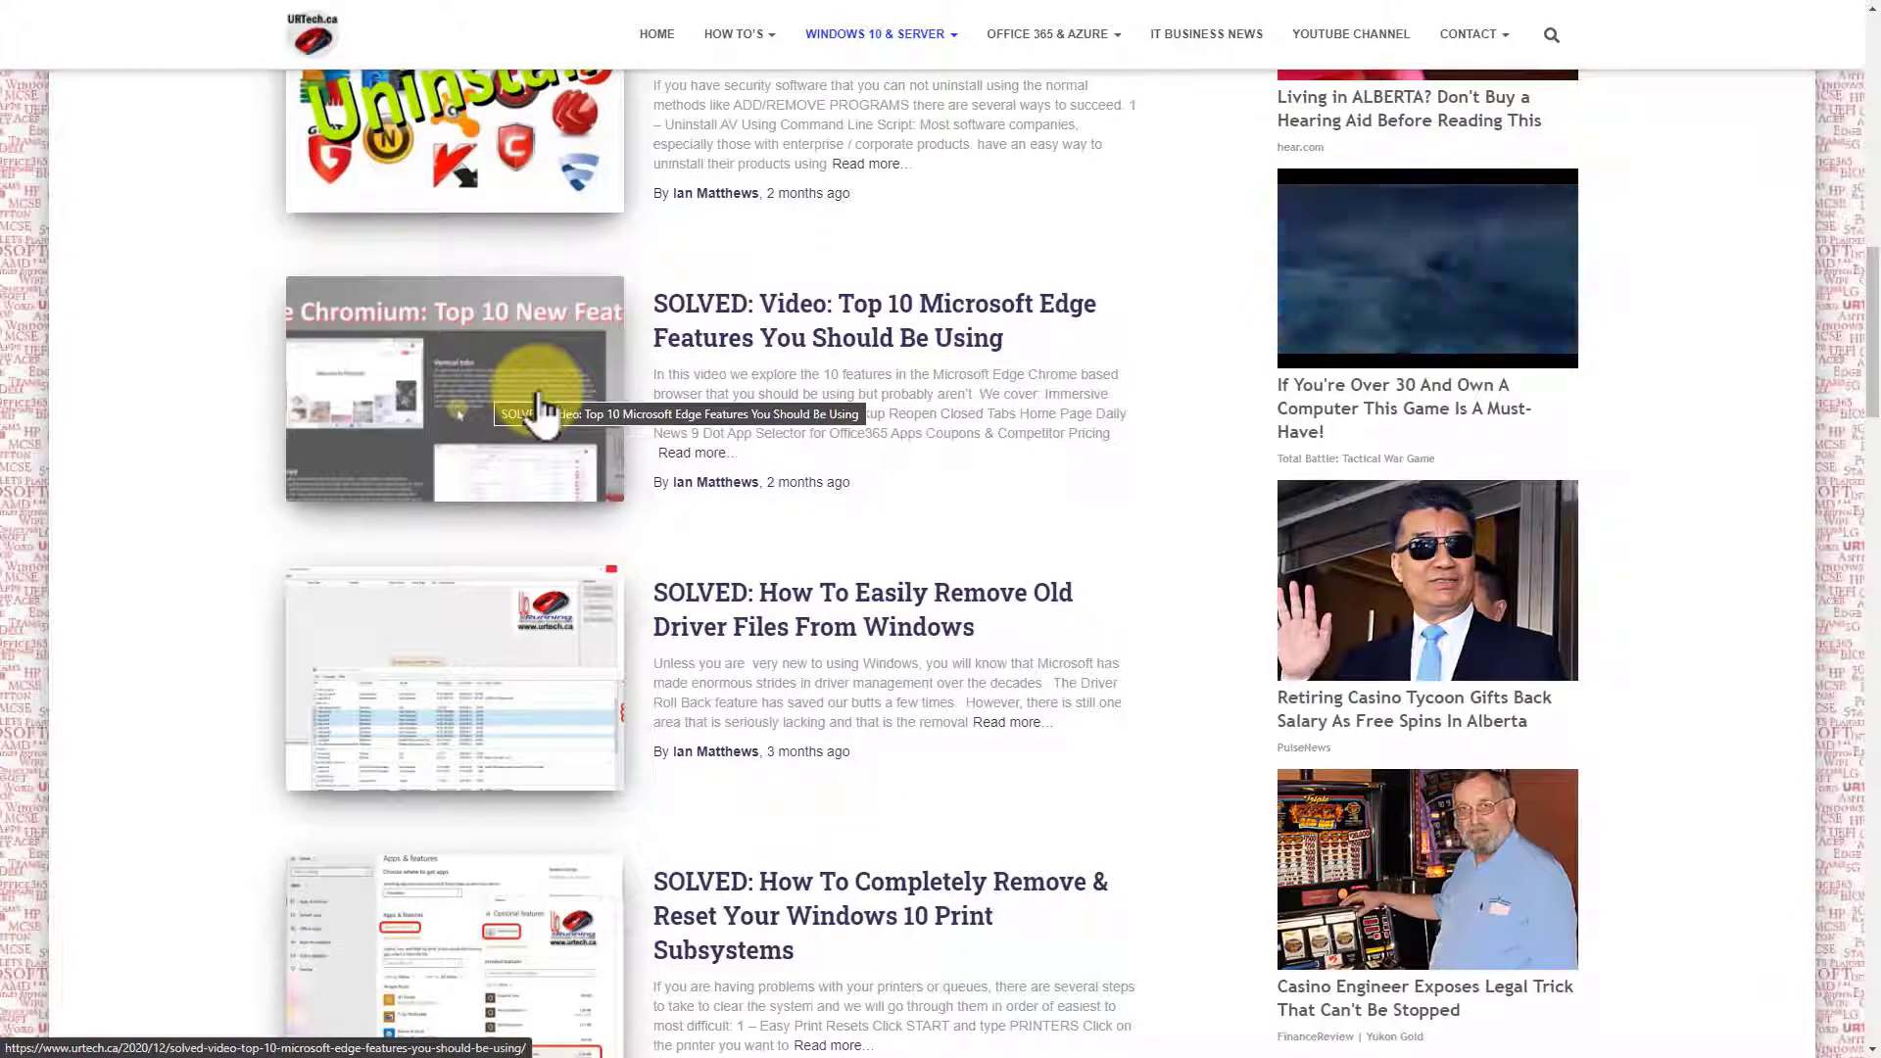